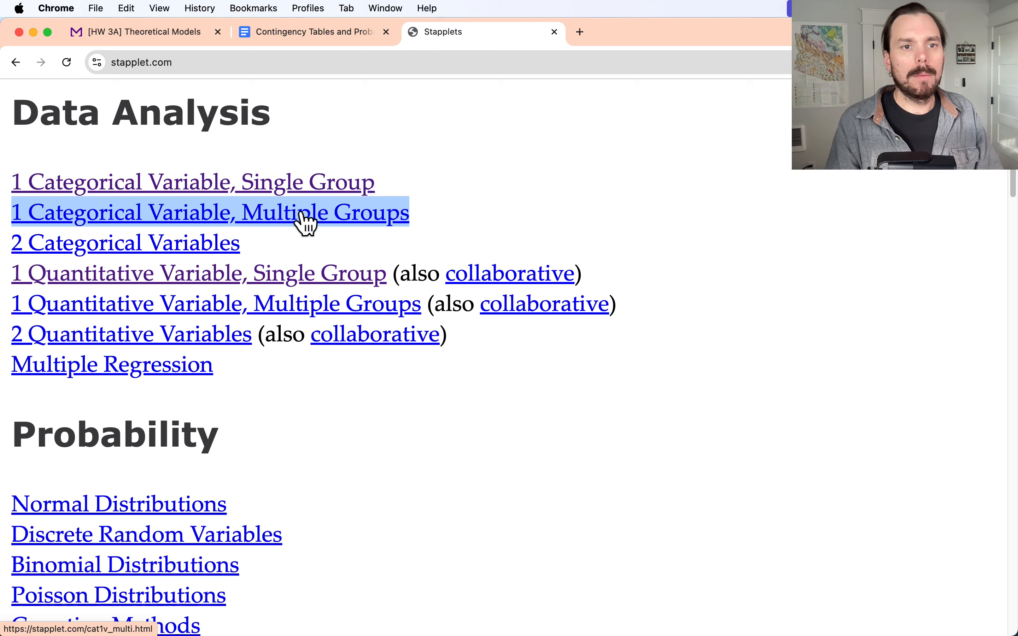
# Open the applet for one categorical variable with multiple groups, and review the survey table in homework Question 3
pyautogui.click(197, 222)
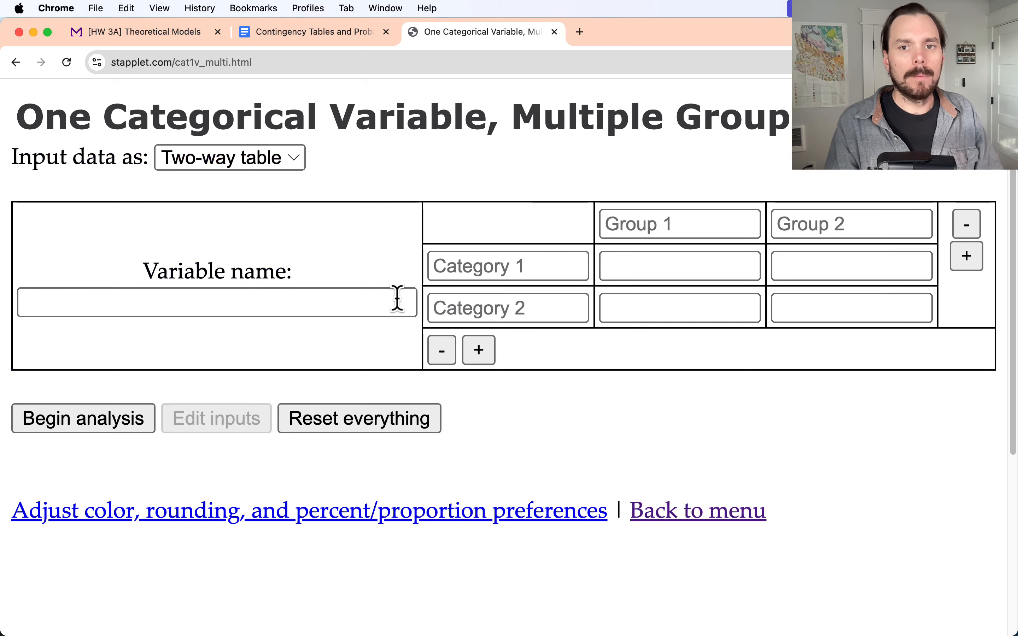
pyautogui.click(130, 39)
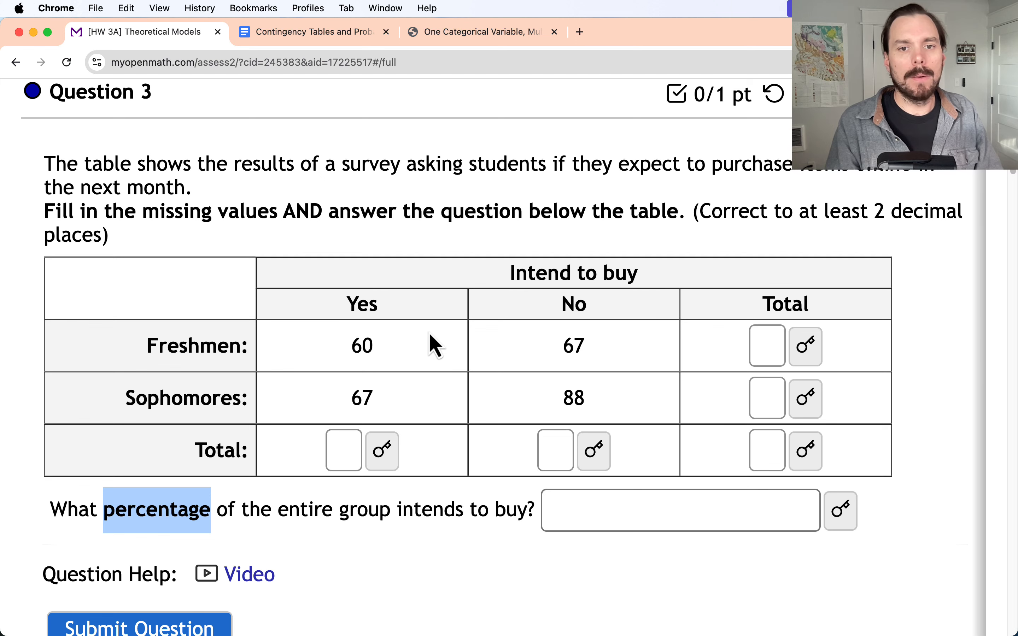
pyautogui.scroll(-1, 437, 338)
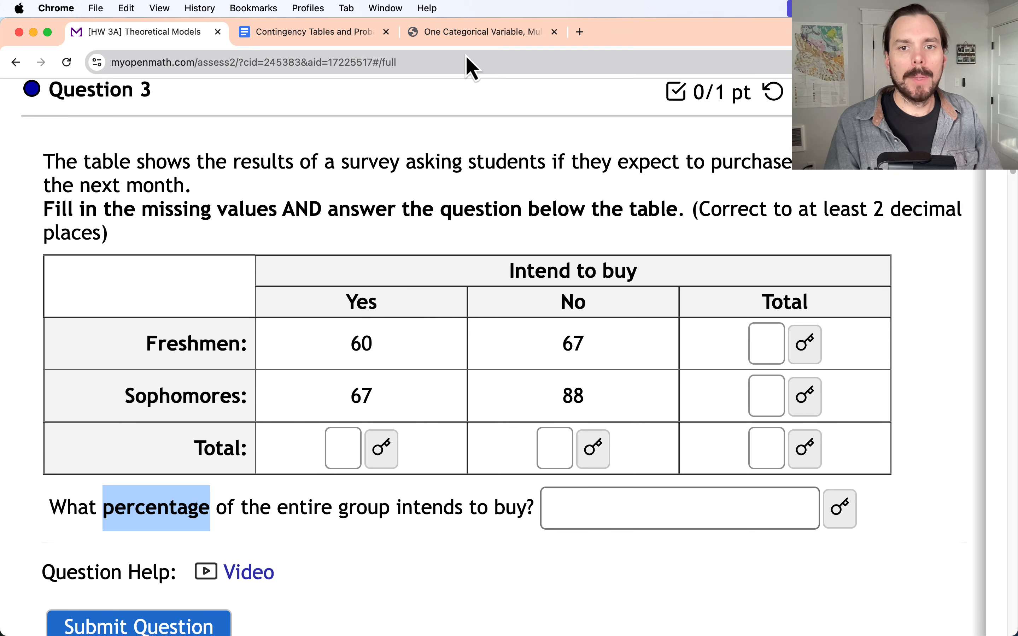
# Return to the applet and name the two groups of the two-way table Yes and No
pyautogui.click(465, 42)
pyautogui.click(667, 220)
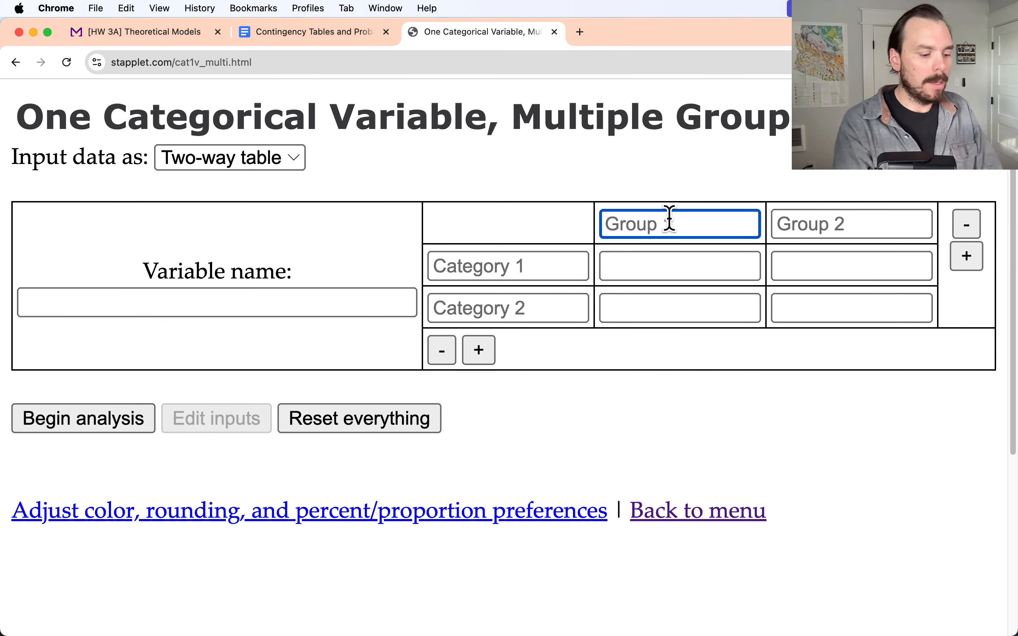
pyautogui.write('Yes')
pyautogui.press('Tab')
pyautogui.write('No')
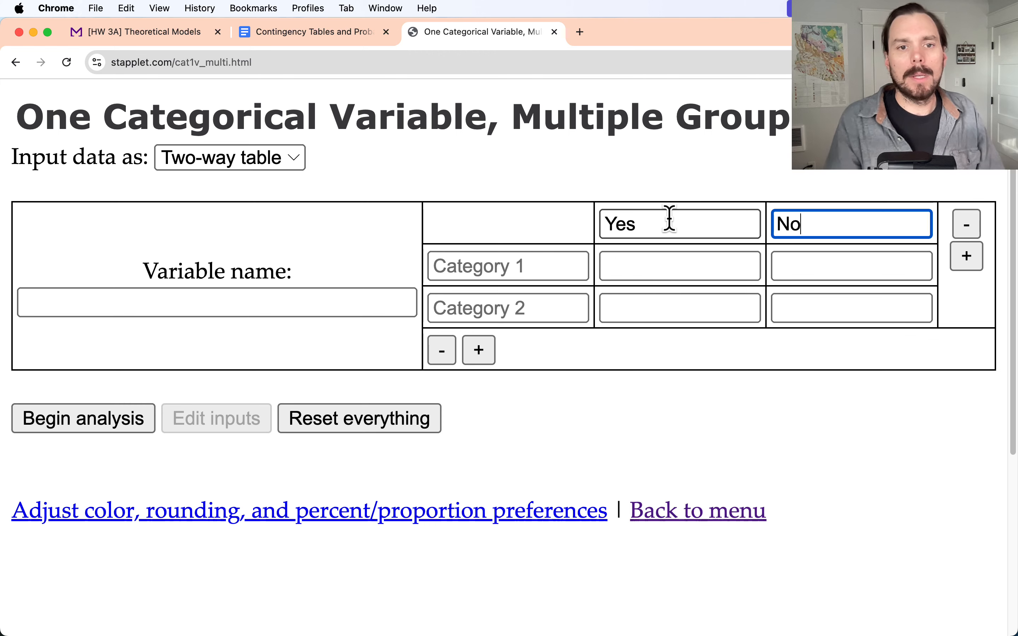
# Set the variable name to "Intent to buy by Class", checking the wording against the homework question
pyautogui.click(244, 295)
pyautogui.write('Intent to buiy')
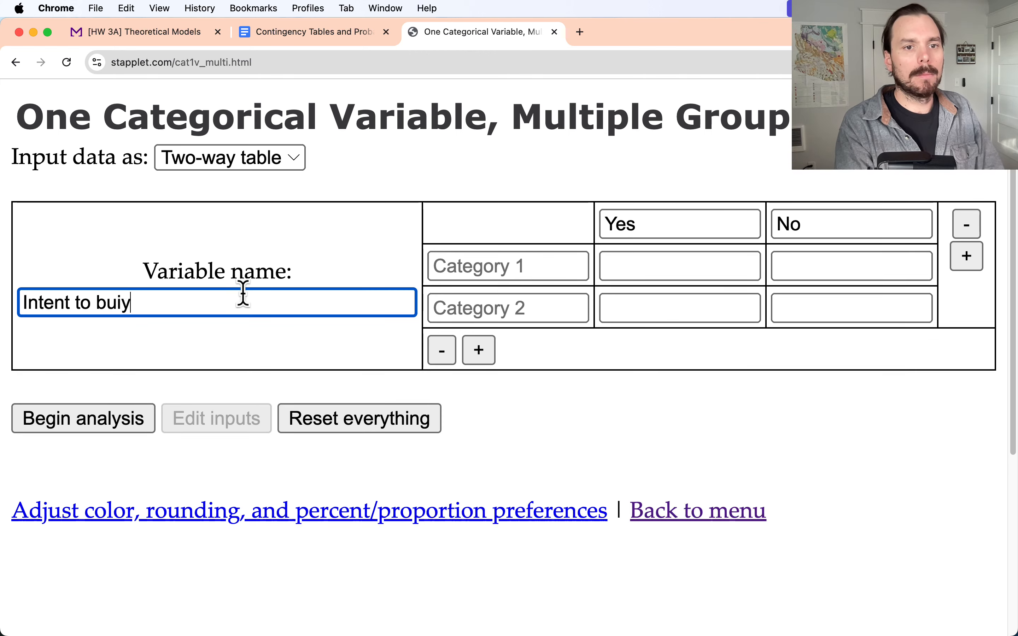
pyautogui.press('BackSpace')
pyautogui.press('BackSpace')
pyautogui.write('y by')
pyautogui.click(309, 34)
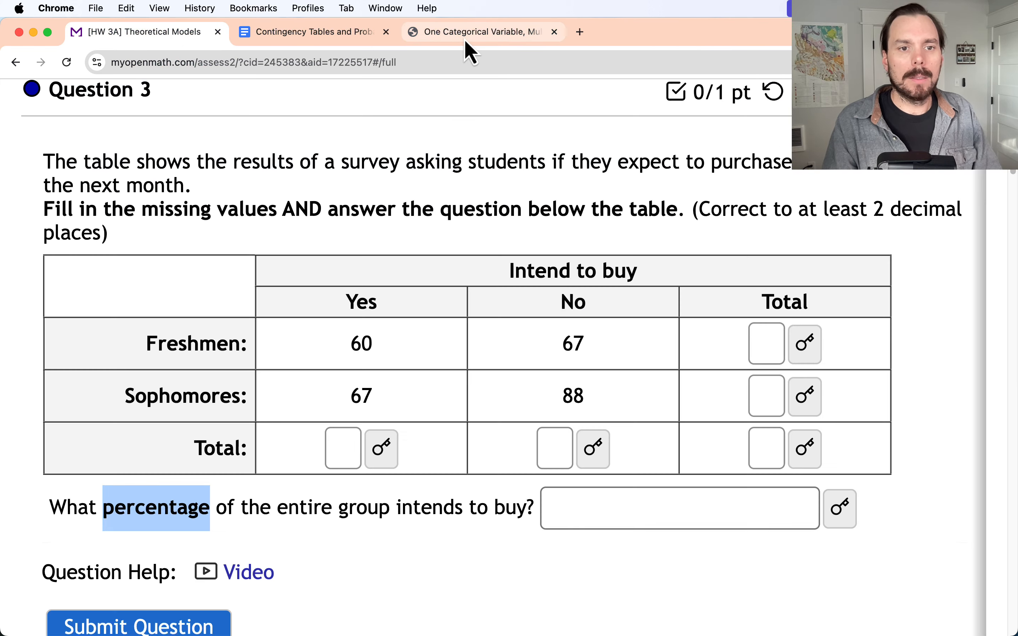
pyautogui.click(475, 32)
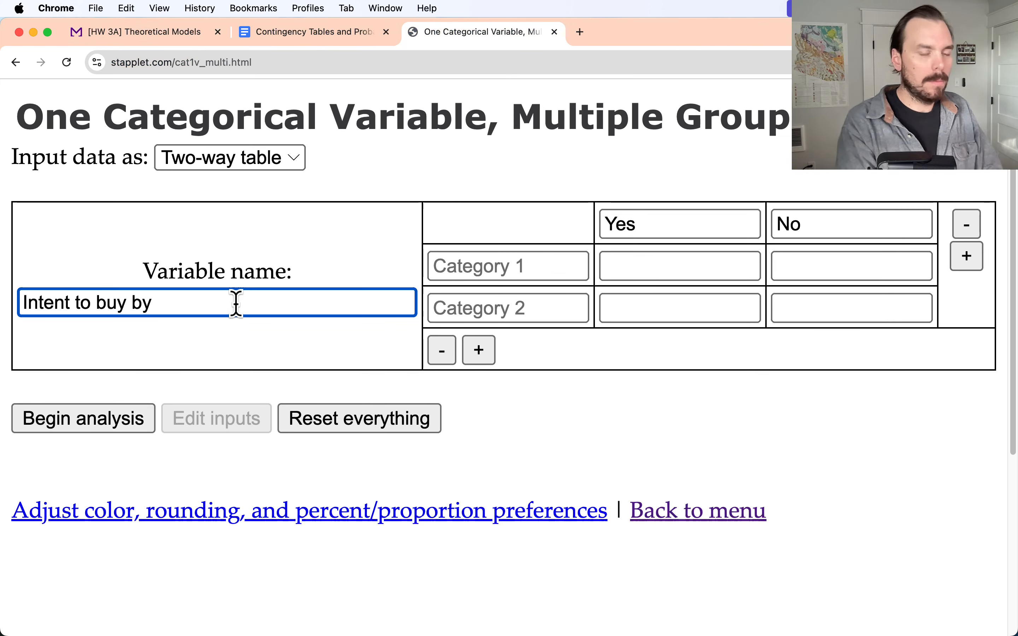
pyautogui.write('Class')
# Name the two categories of the two-way table Freshman and Sophomore
pyautogui.click(497, 267)
pyautogui.write('Freshman')
pyautogui.press('Tab')
pyautogui.write('Sophomore')
pyautogui.press('Tab')
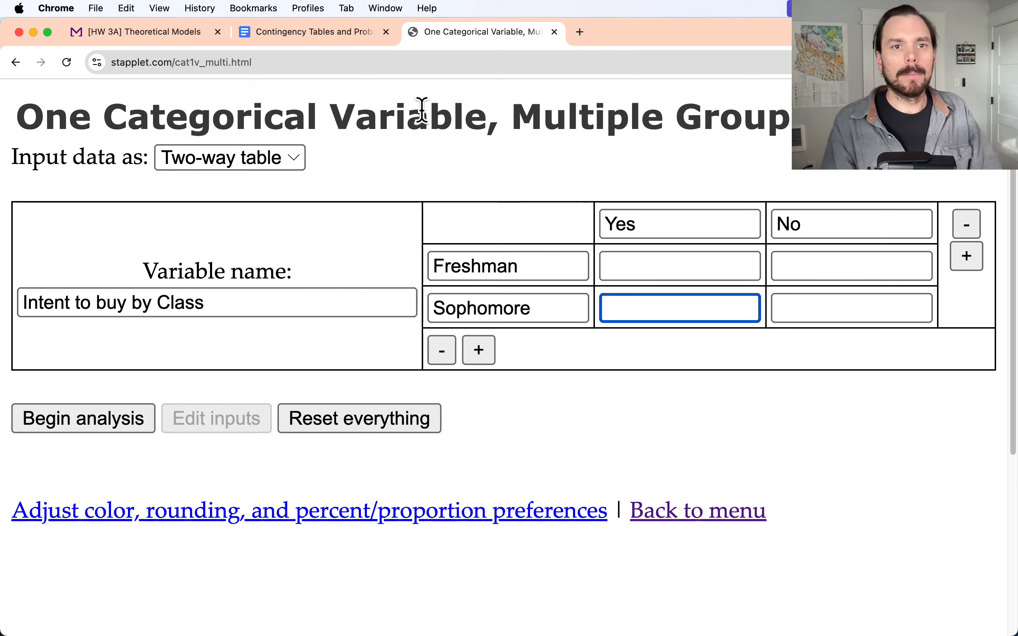
# Enter the survey counts from the homework: Freshman 60 Yes and 67 No, Sophomore 67 Yes and 88 No
pyautogui.click(169, 33)
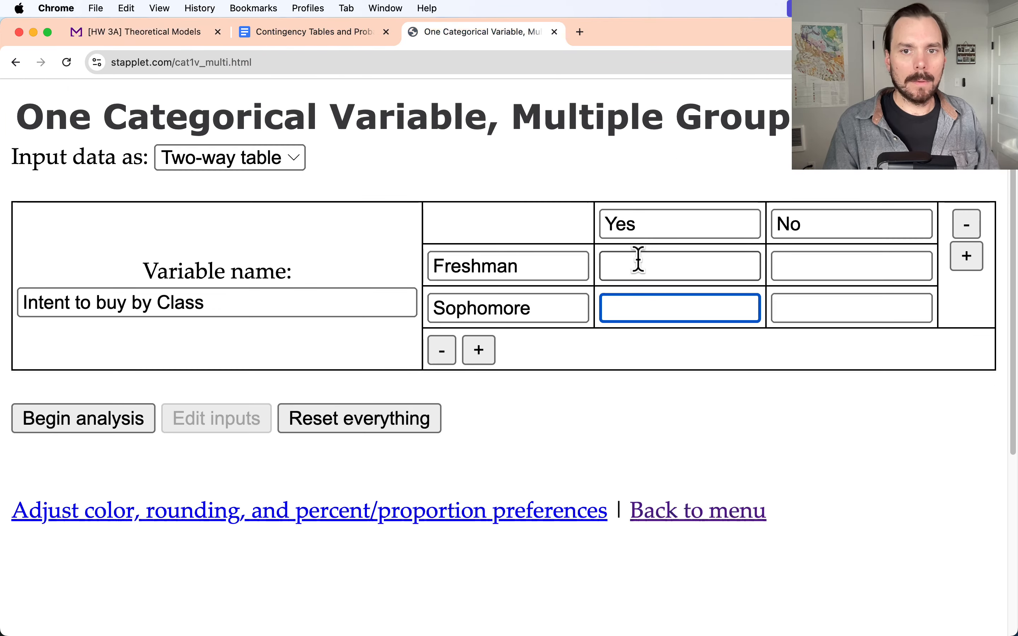
pyautogui.click(638, 264)
pyautogui.write('60')
pyautogui.press('Tab')
pyautogui.write('67')
pyautogui.press('Tab')
pyautogui.write('67')
pyautogui.press('Tab')
pyautogui.write('8')
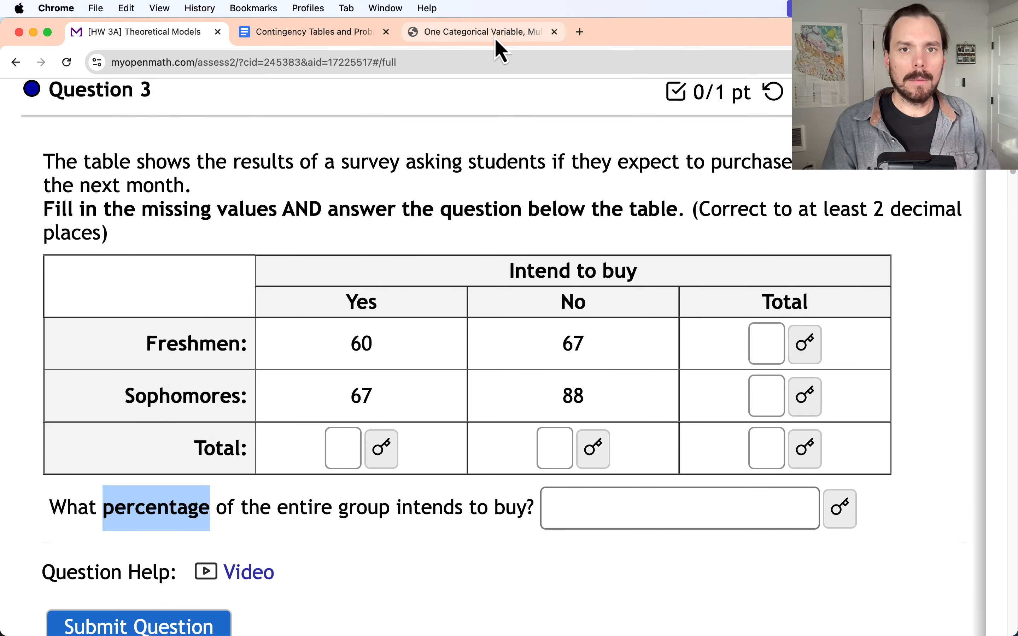
pyautogui.click(496, 39)
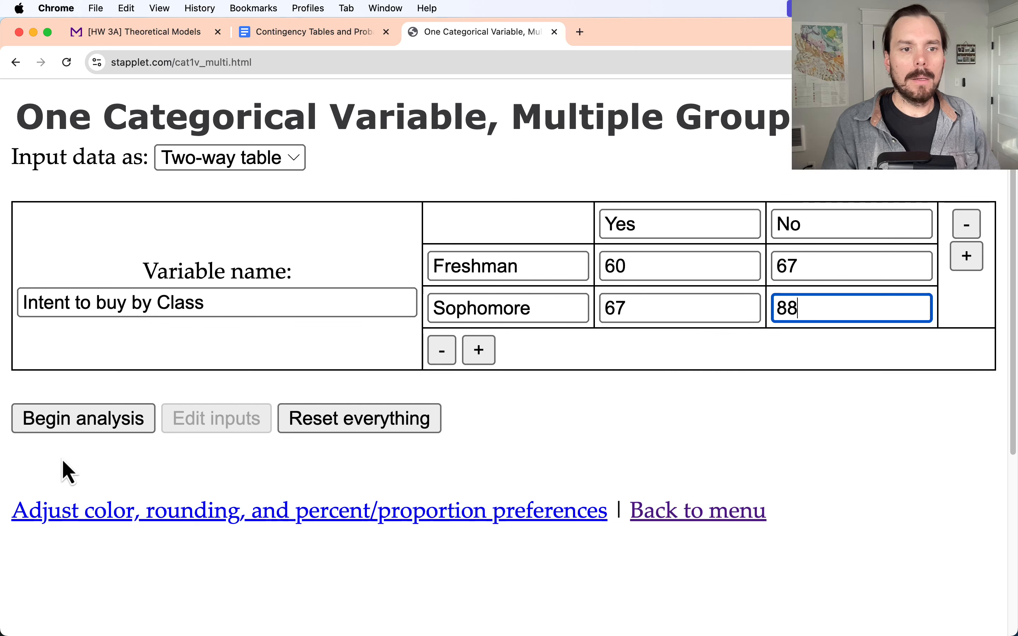
# Run the analysis and examine the segmented bar chart and its legend for the Yes and No groups
pyautogui.click(63, 426)
pyautogui.scroll(-5, 597, 446)
pyautogui.scroll(-5, 605, 448)
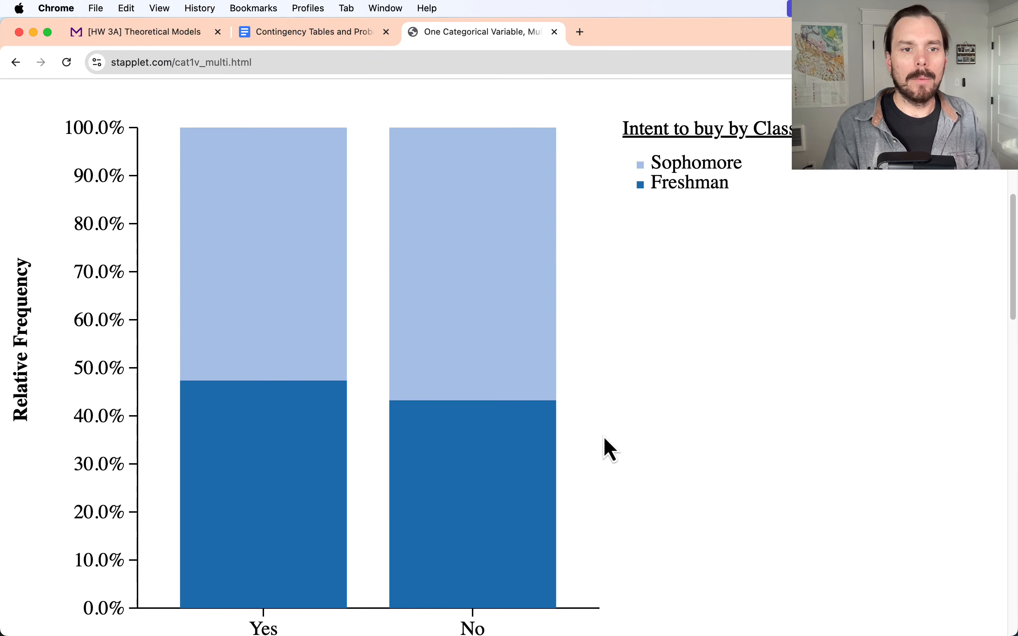
pyautogui.scroll(4, 450, 296)
pyautogui.scroll(-1, 286, 215)
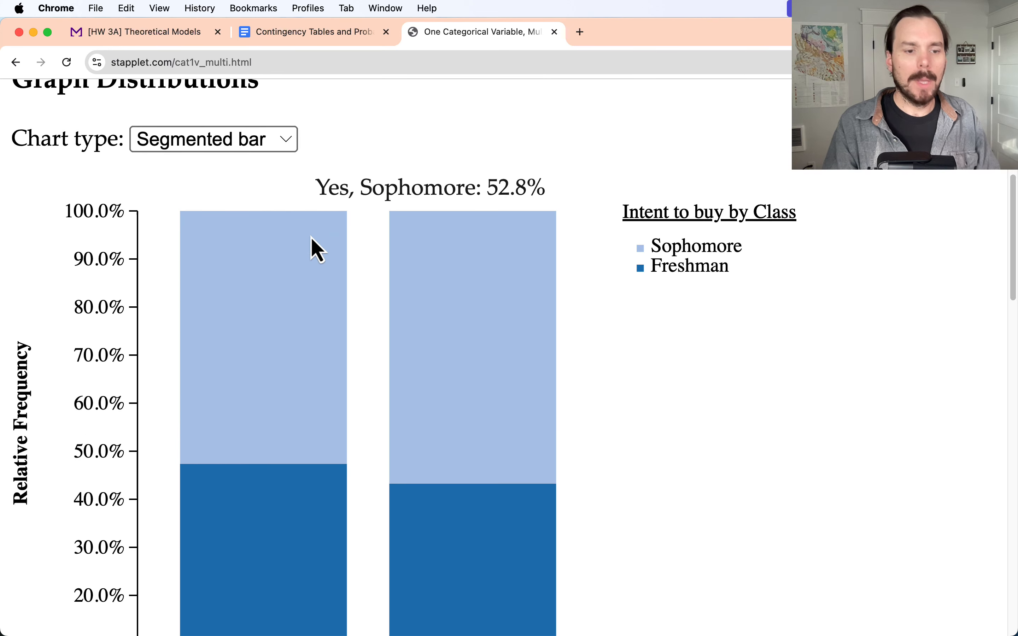
pyautogui.press('super+minus')
pyautogui.press('super+minus')
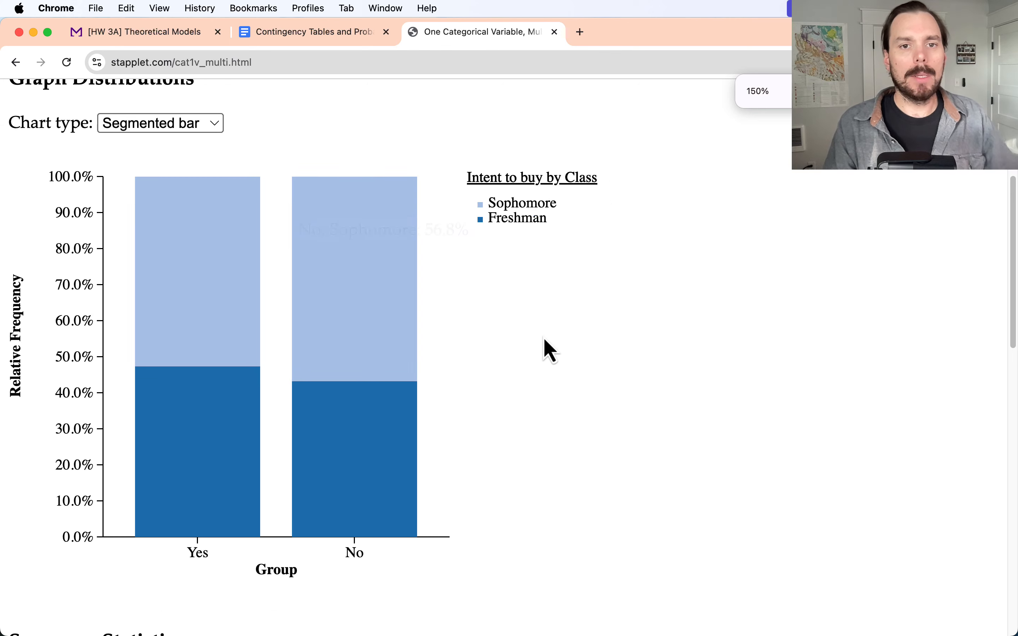
pyautogui.moveTo(549, 221); pyautogui.dragTo(505, 205)
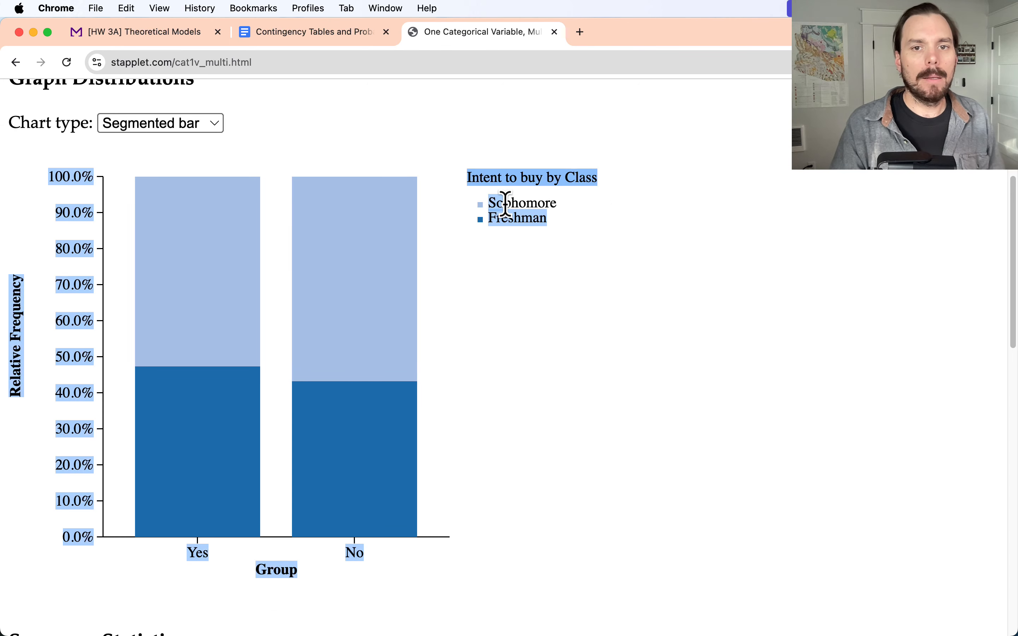
pyautogui.click(486, 183)
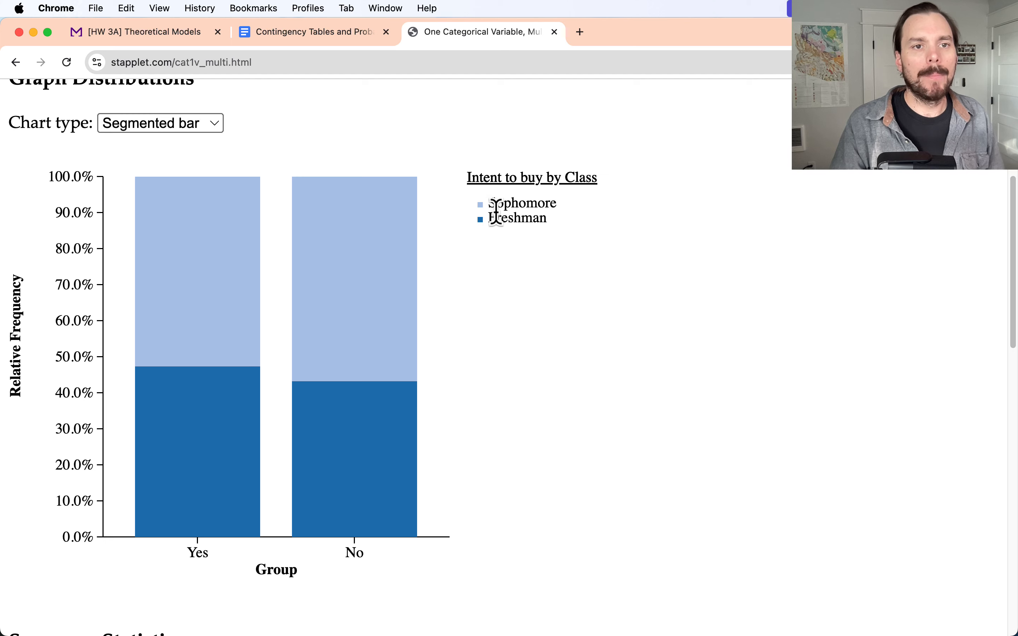
# Change the variable name to "Class by intent to buy" and rerun the analysis
pyautogui.scroll(7, 488, 225)
pyautogui.tripleClick(163, 246)
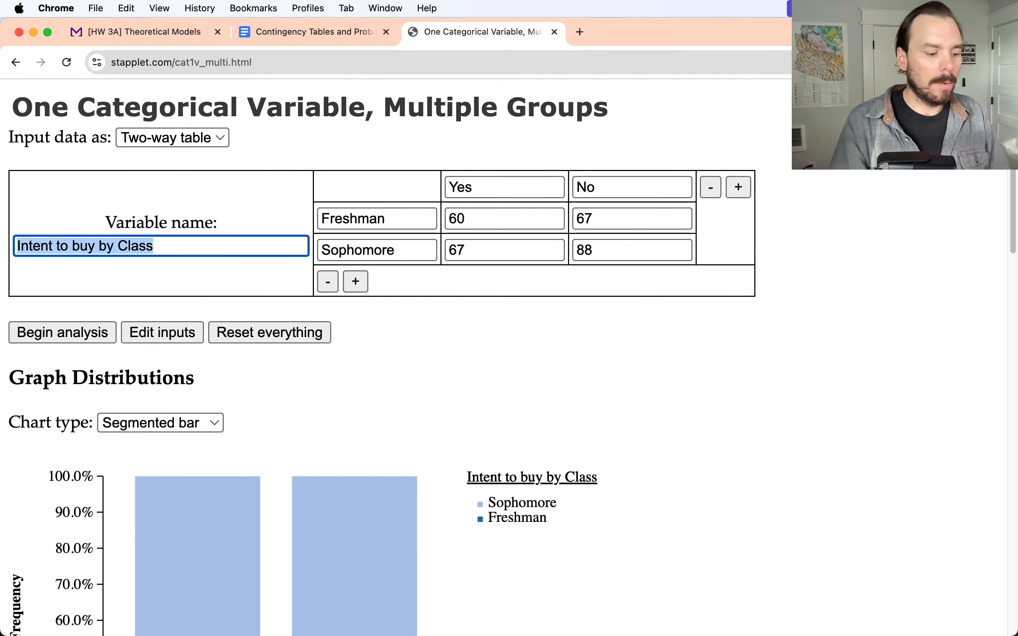
pyautogui.write('C')
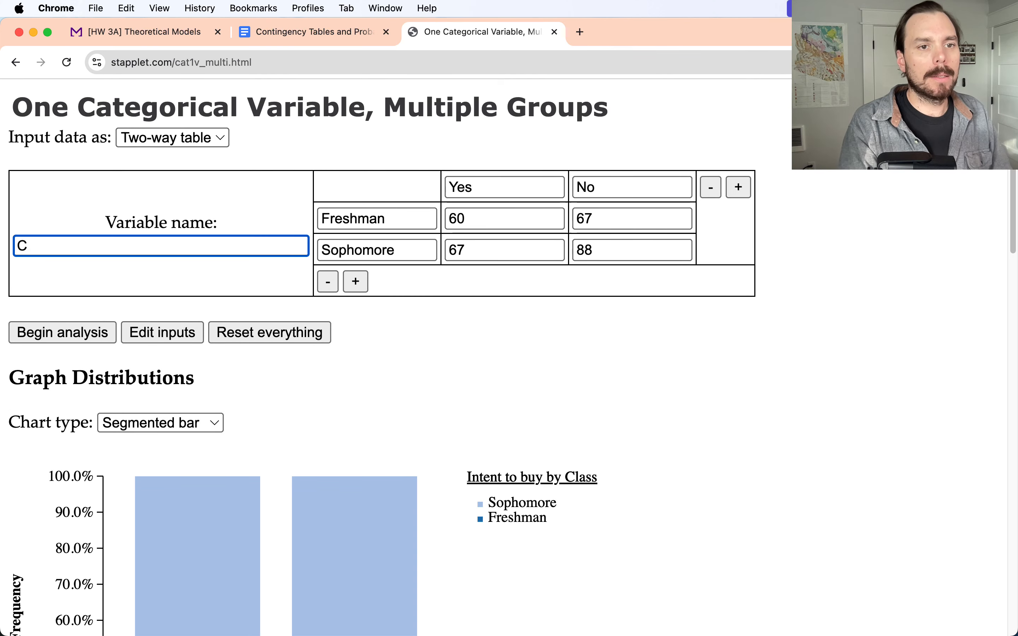
pyautogui.write('lass by intent to buy')
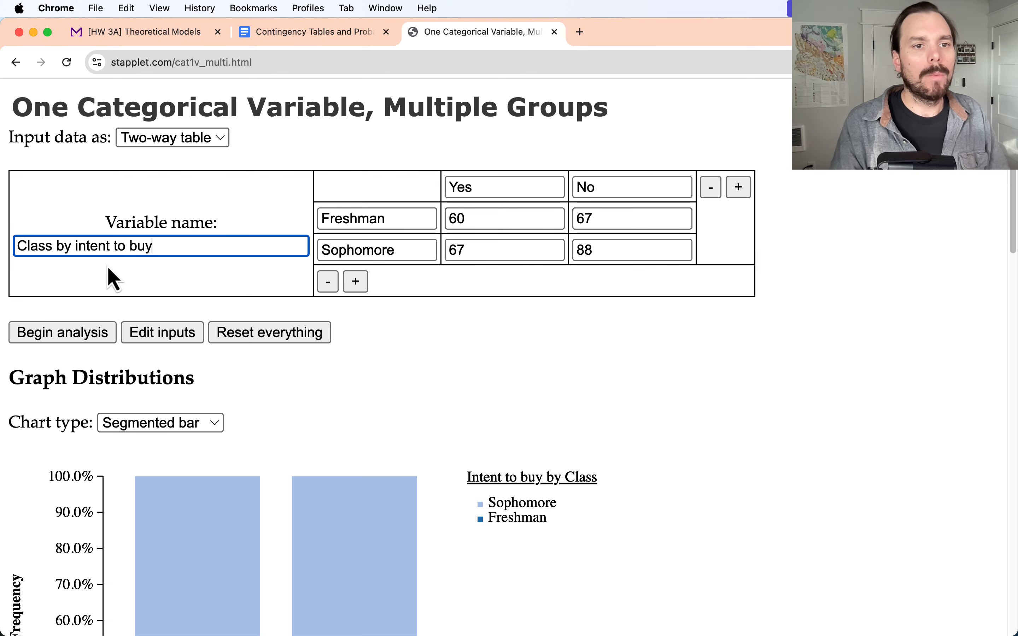
pyautogui.press('Return')
pyautogui.click(626, 166)
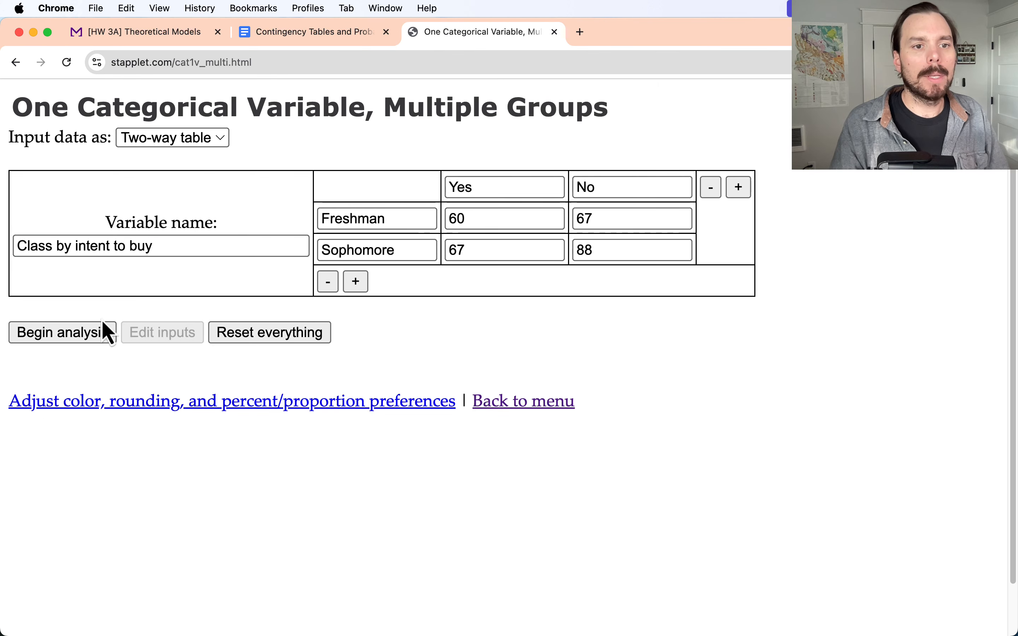
pyautogui.click(103, 331)
pyautogui.scroll(-5, 309, 360)
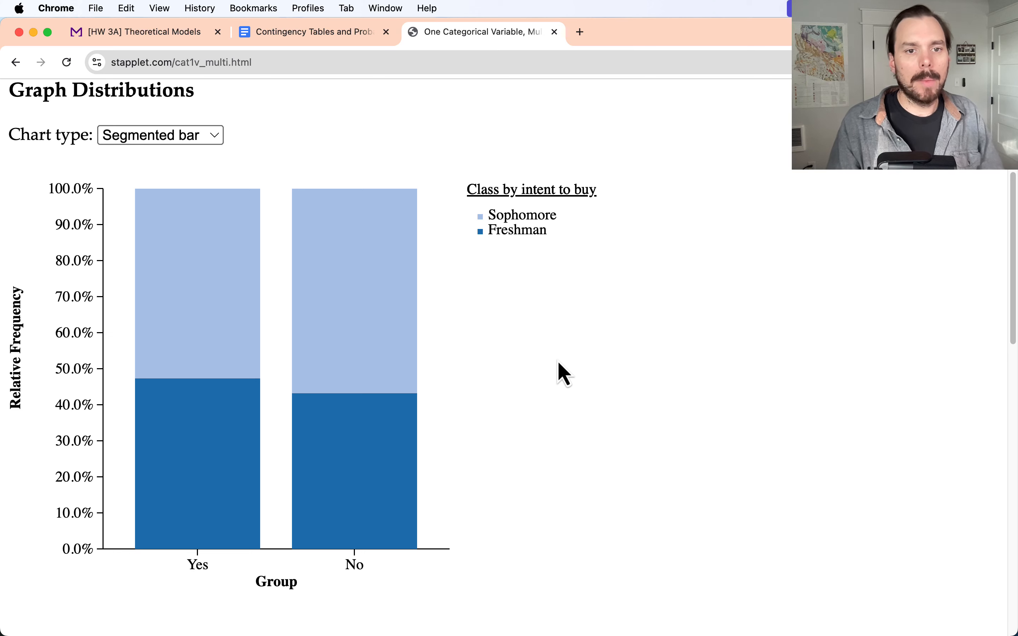
# Compare the homework question with the summary statistics table, examining the Yes column total and the grand total
pyautogui.scroll(7, 558, 370)
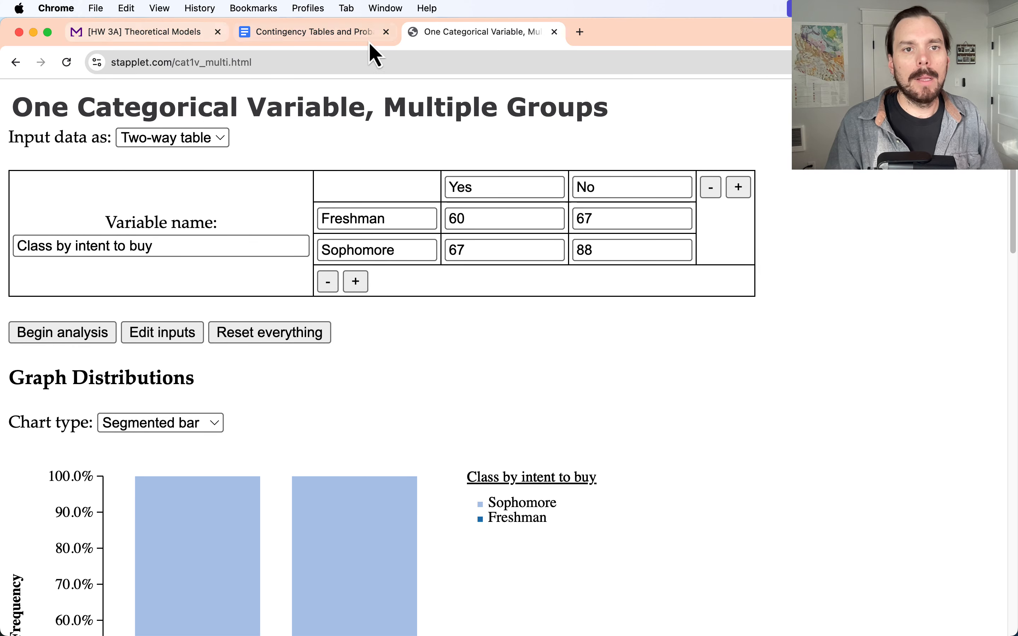
pyautogui.click(174, 42)
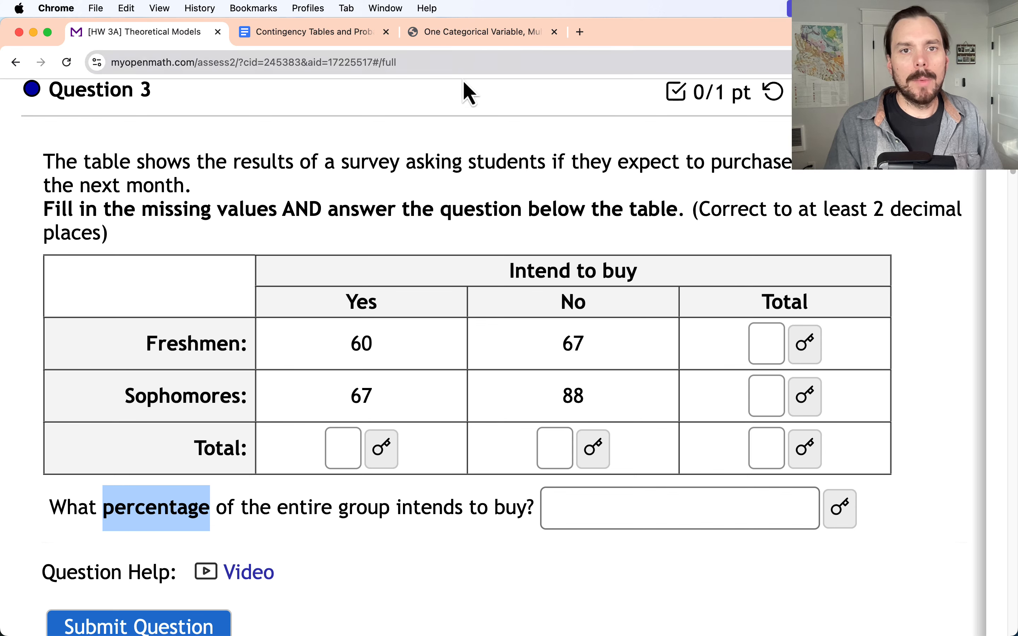
pyautogui.click(467, 31)
pyautogui.scroll(-10, 393, 297)
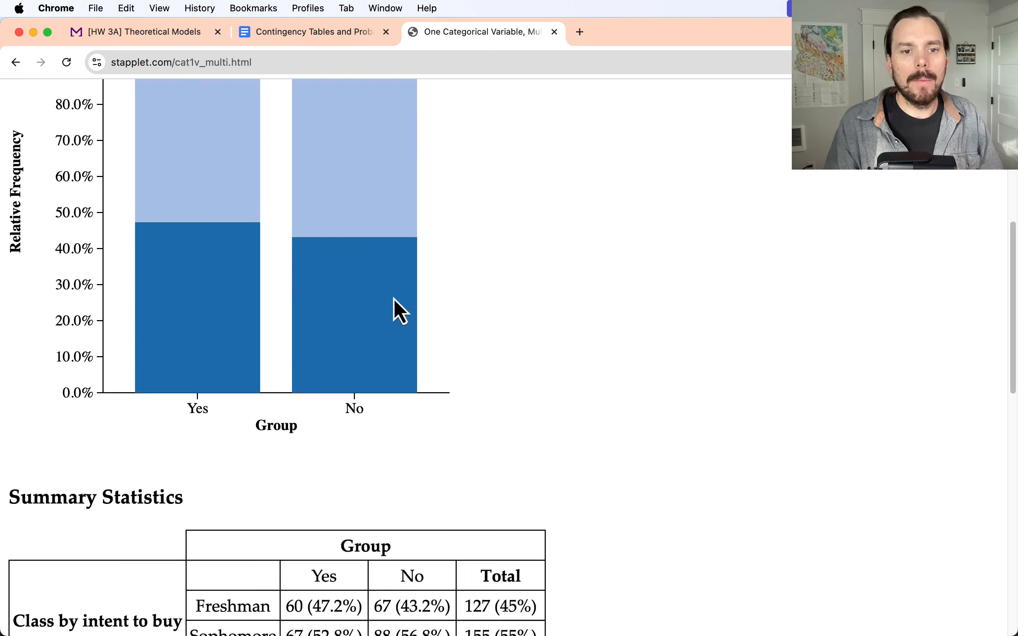
pyautogui.scroll(-5, 393, 297)
pyautogui.moveTo(312, 294); pyautogui.dragTo(348, 299)
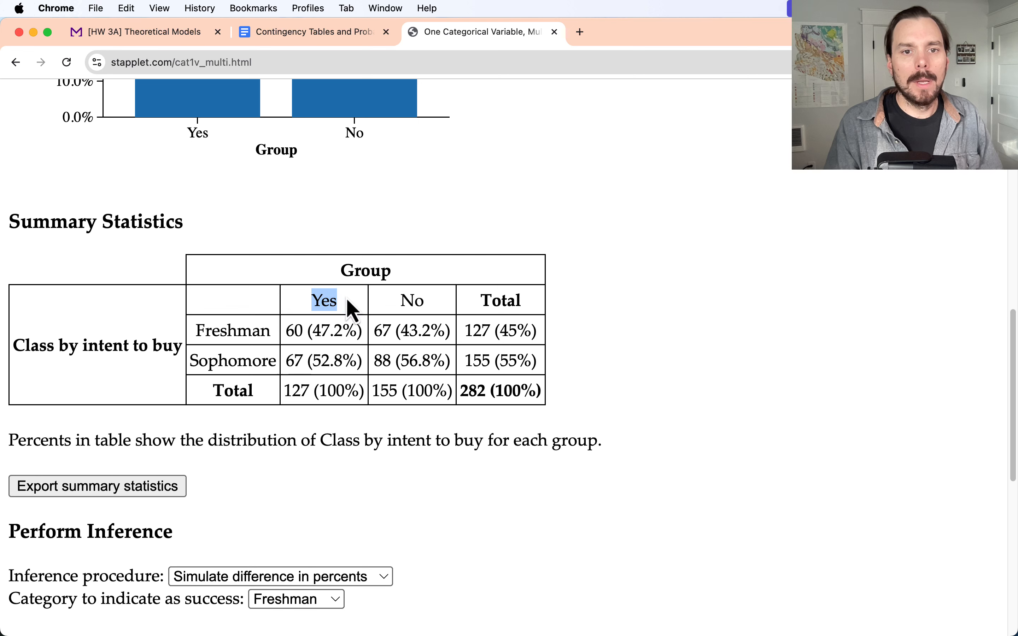
pyautogui.doubleClick(301, 391)
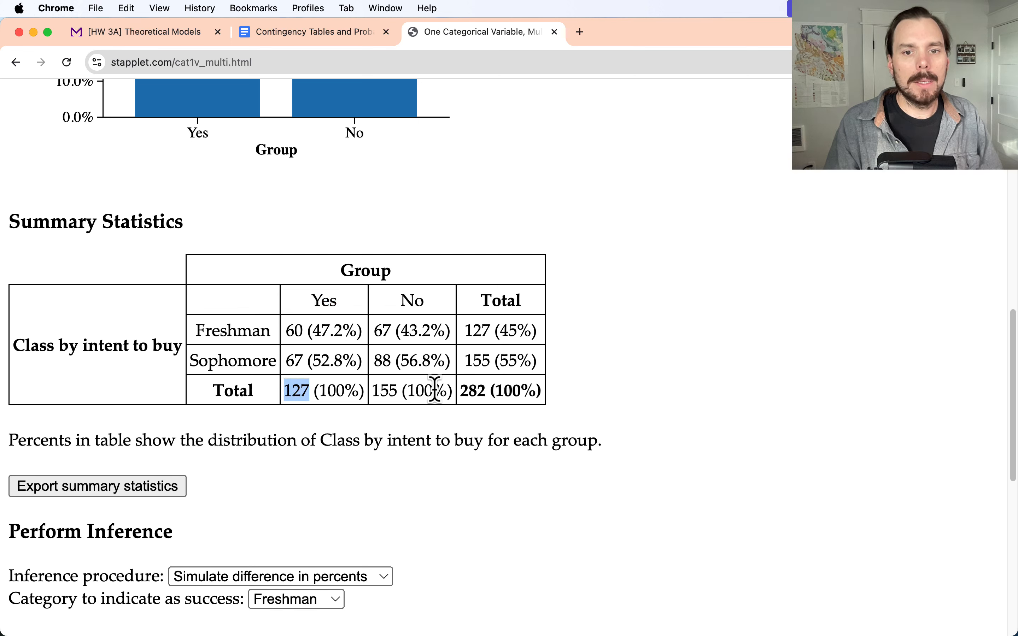
pyautogui.click(479, 389)
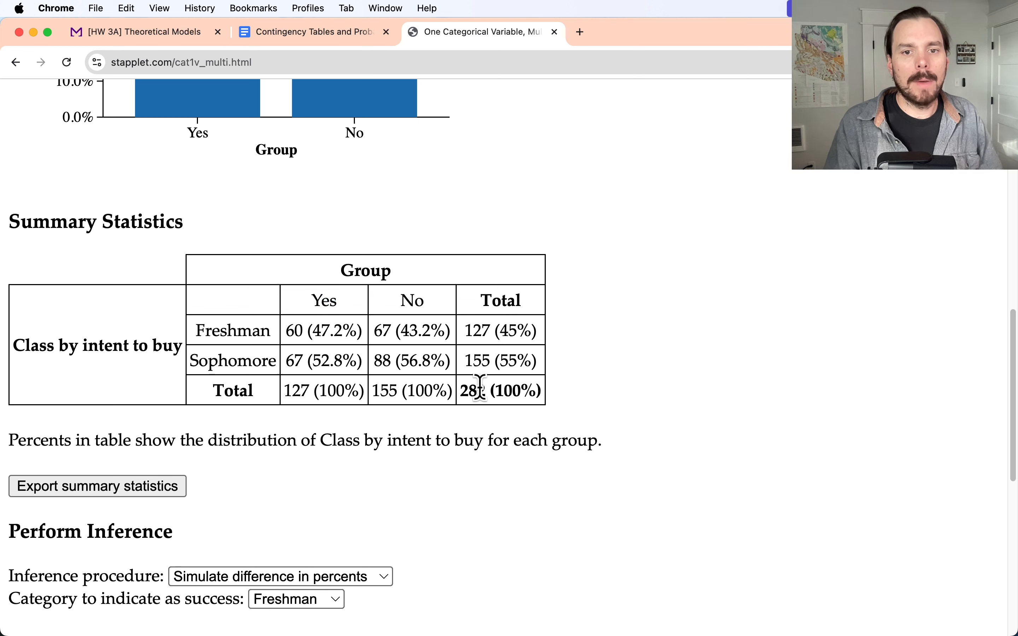
pyautogui.doubleClick(296, 391)
pyautogui.doubleClick(478, 390)
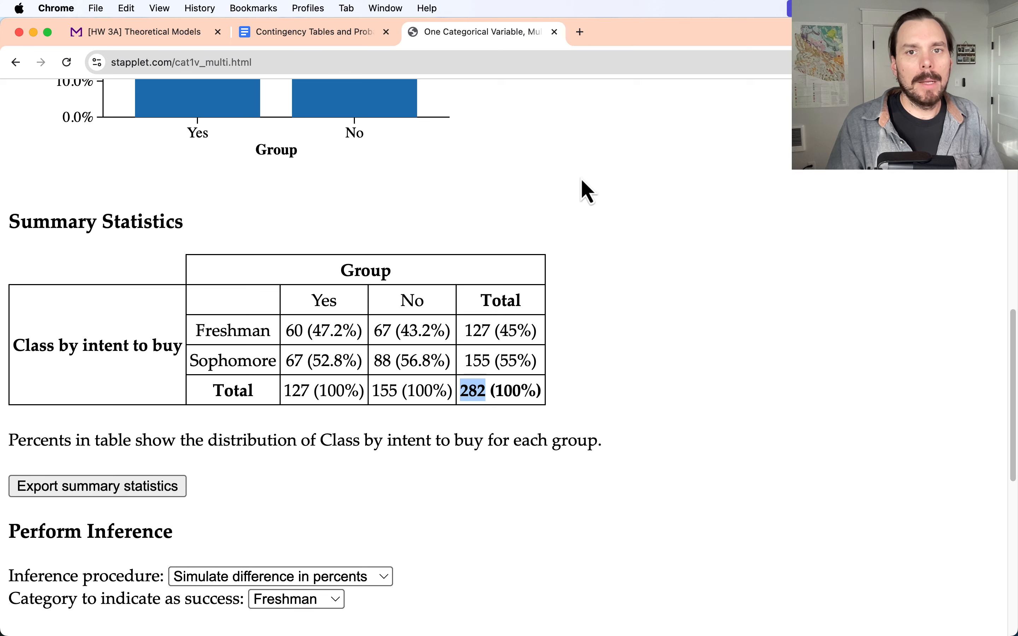
# Calculate 127/282 with a Google search in a new browser tab
pyautogui.click(579, 32)
pyautogui.write('127/')
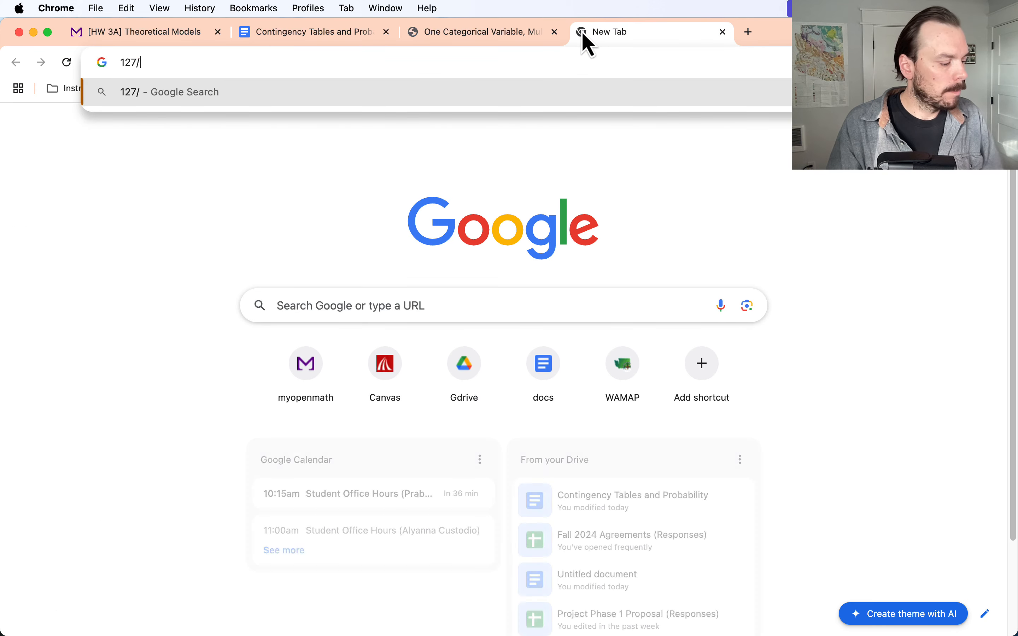
pyautogui.write('282')
pyautogui.press('Return')
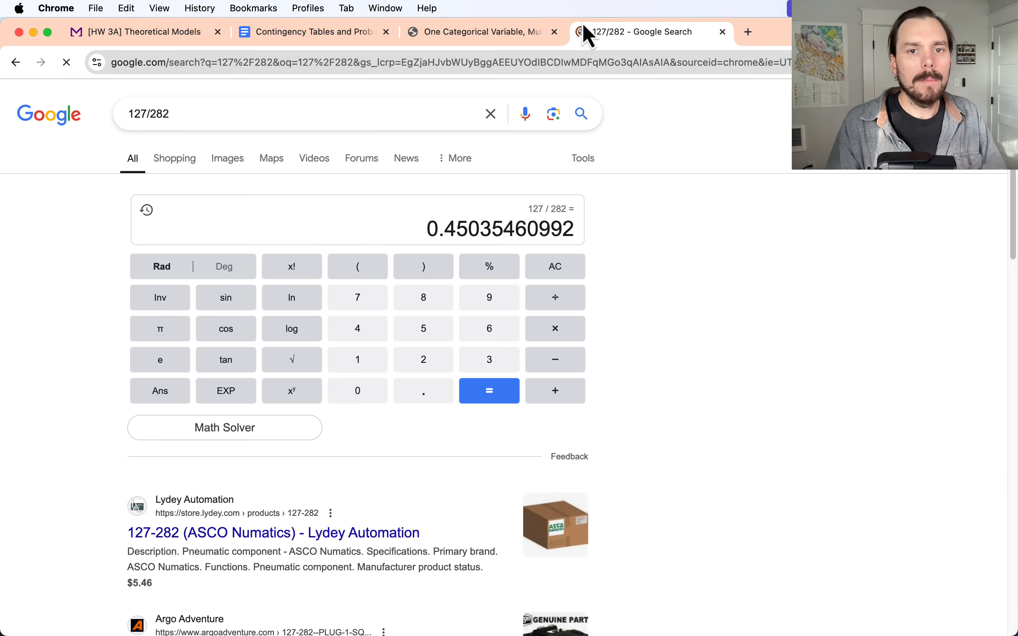
# Return to the homework, enter 45 as the percentage of the entire group intending to buy, and submit Question 3
pyautogui.click(123, 33)
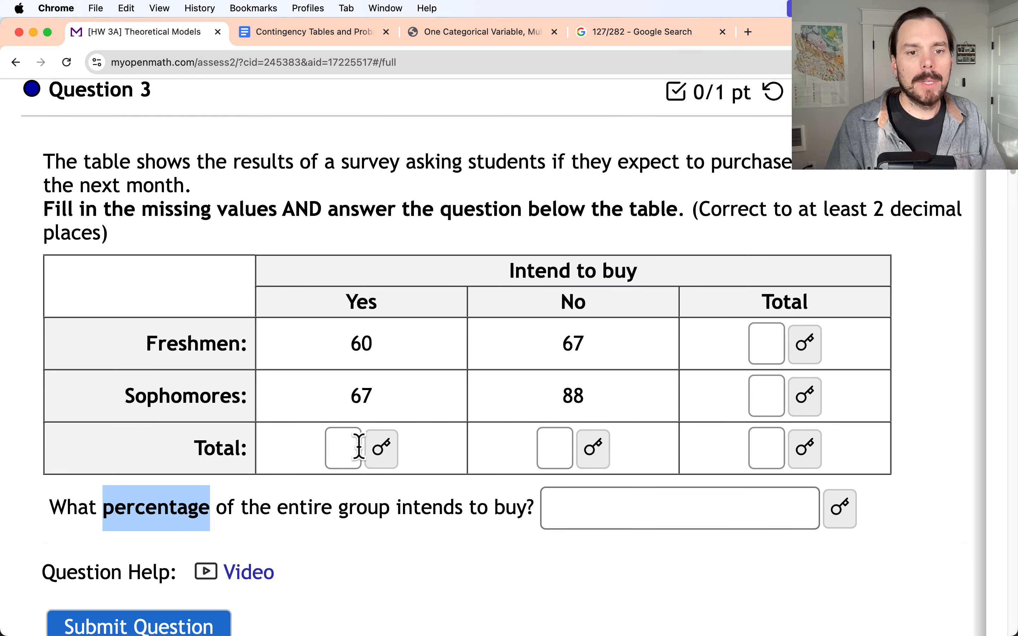
pyautogui.click(597, 509)
pyautogui.write('45')
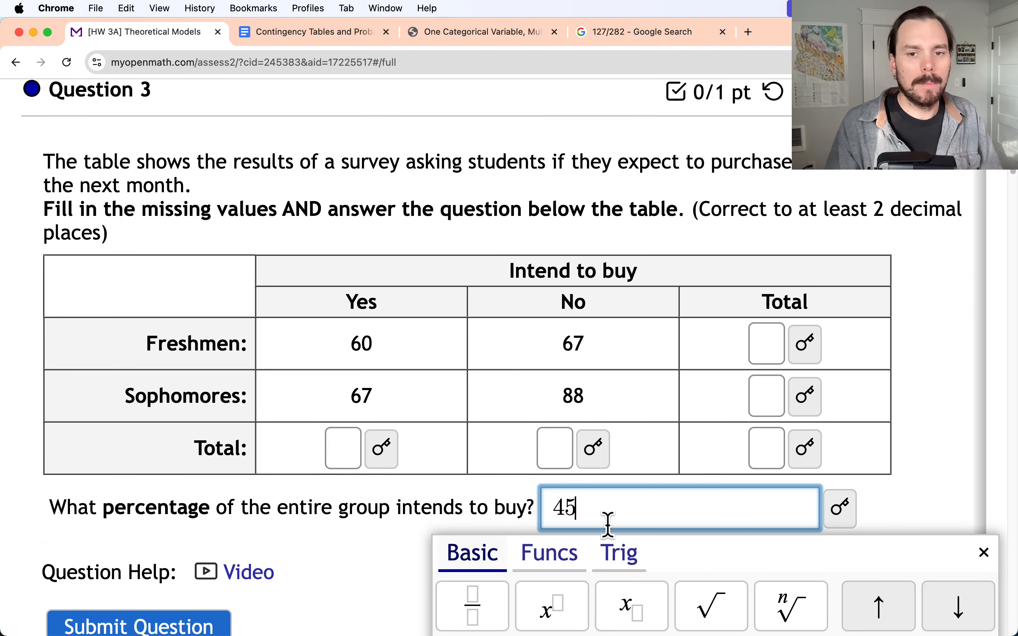
pyautogui.click(200, 625)
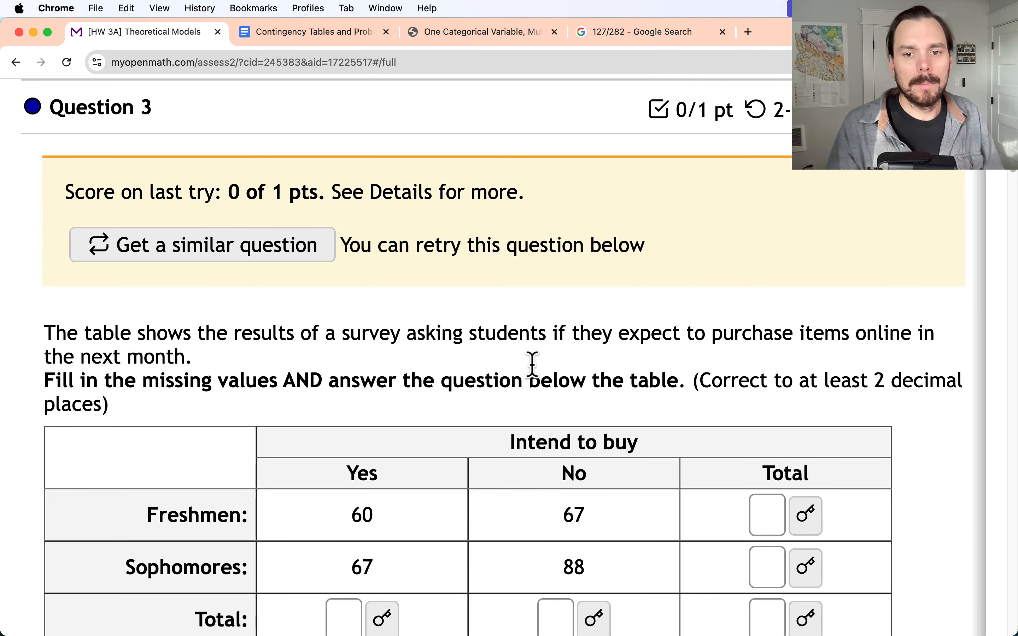
# Change the percentage answer to 45% and recheck the 127/282 result in the Google search
pyautogui.click(669, 463)
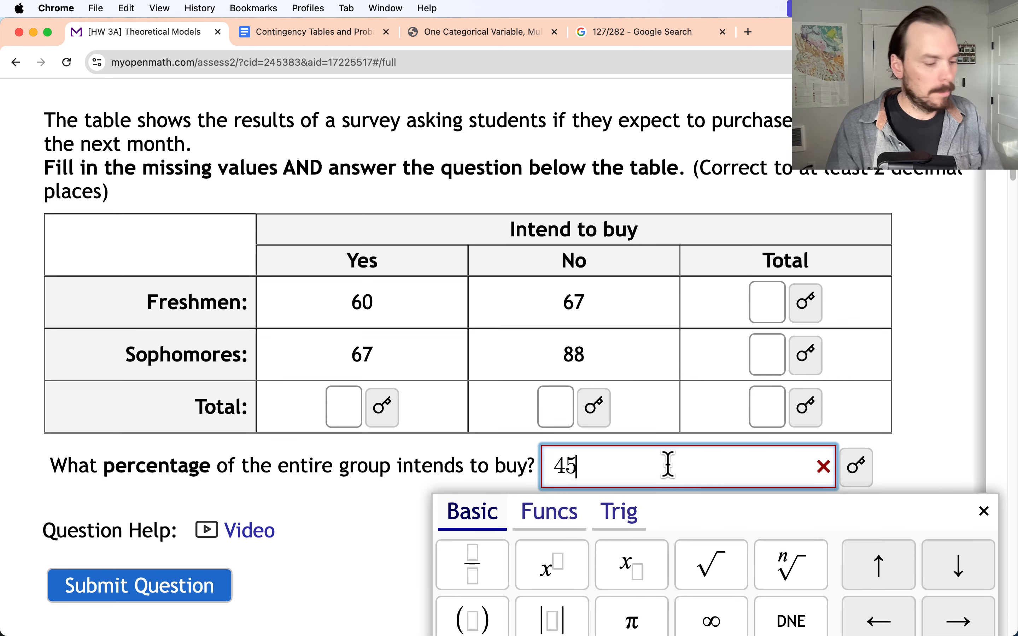
pyautogui.write('%')
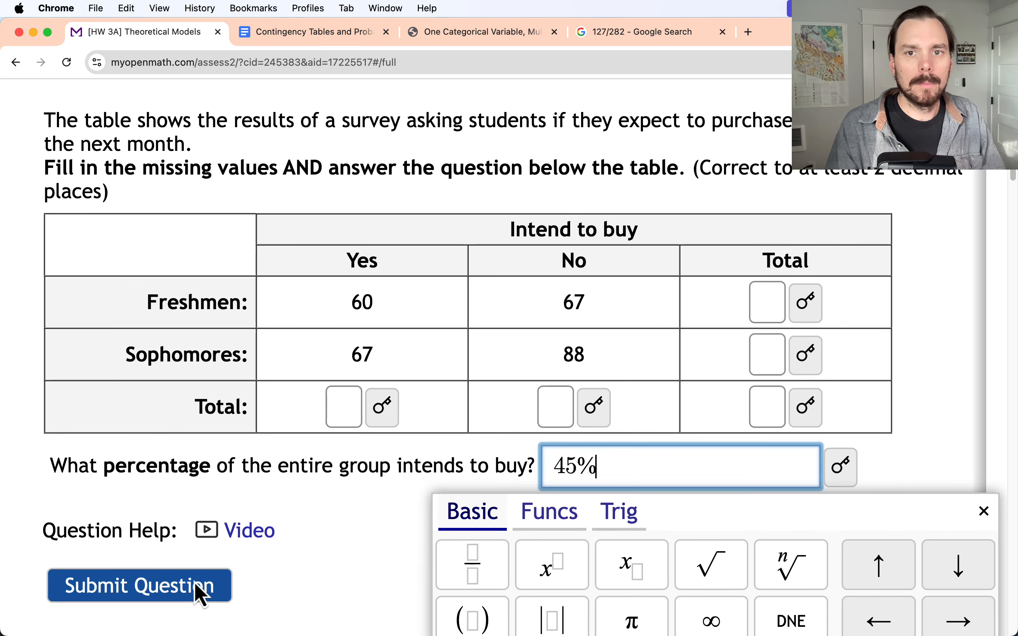
pyautogui.click(621, 36)
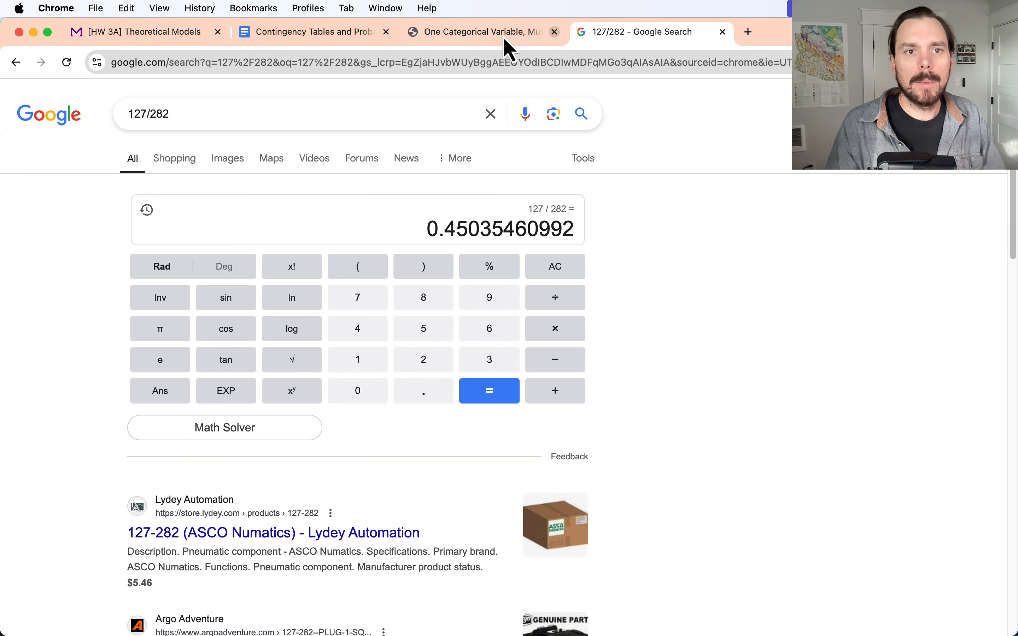
pyautogui.click(126, 40)
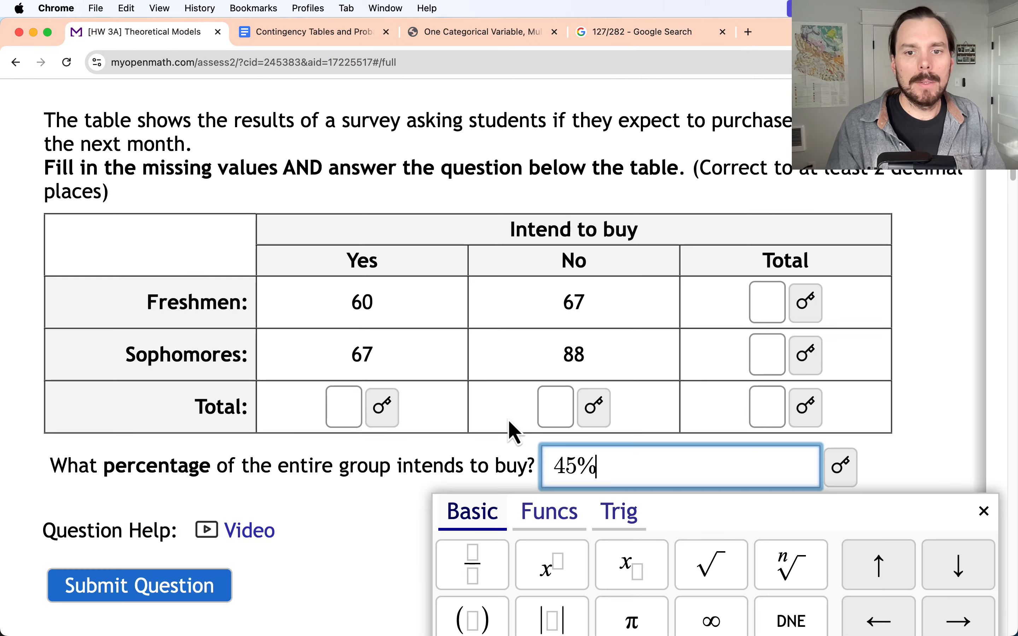
# Correct the percentage of the entire group intending to buy to 45.04 and submit Question 3
pyautogui.moveTo(607, 461); pyautogui.dragTo(579, 459)
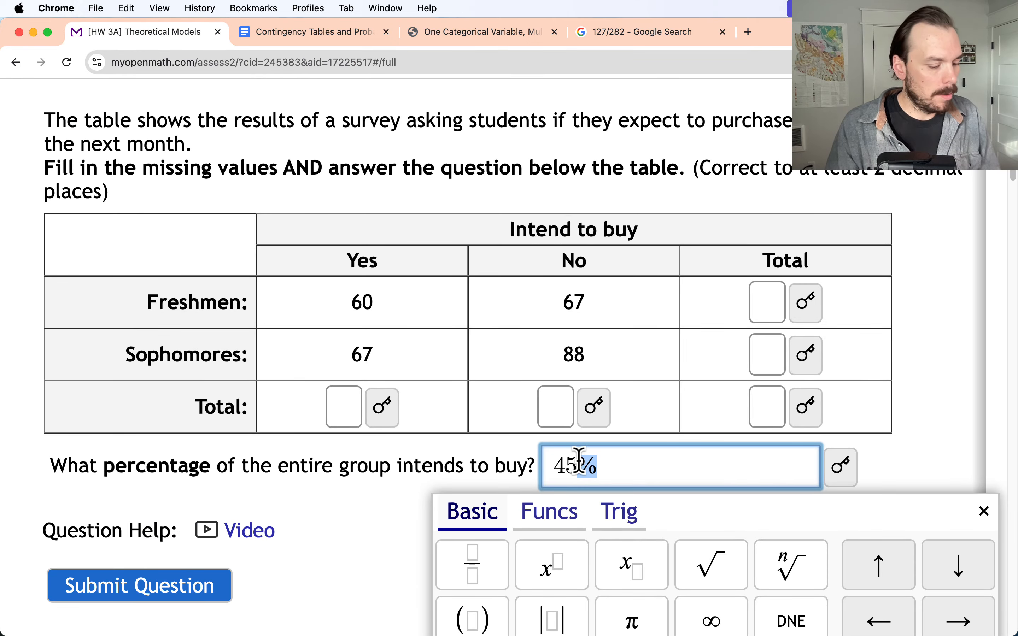
pyautogui.press('BackSpace')
pyautogui.write('.04')
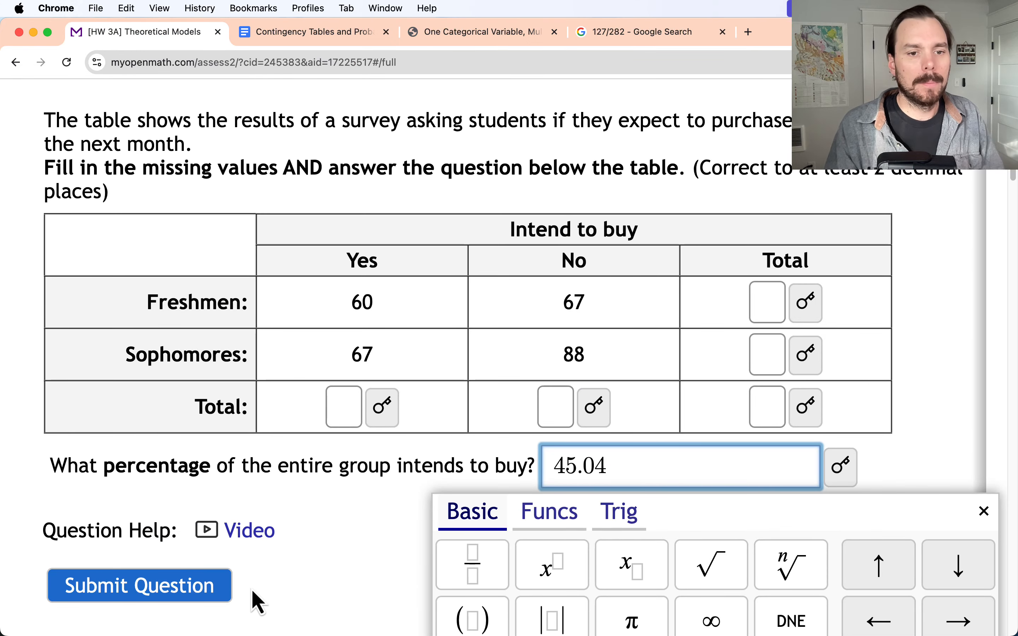
pyautogui.click(227, 589)
pyautogui.scroll(-8, 475, 455)
pyautogui.scroll(2, 516, 443)
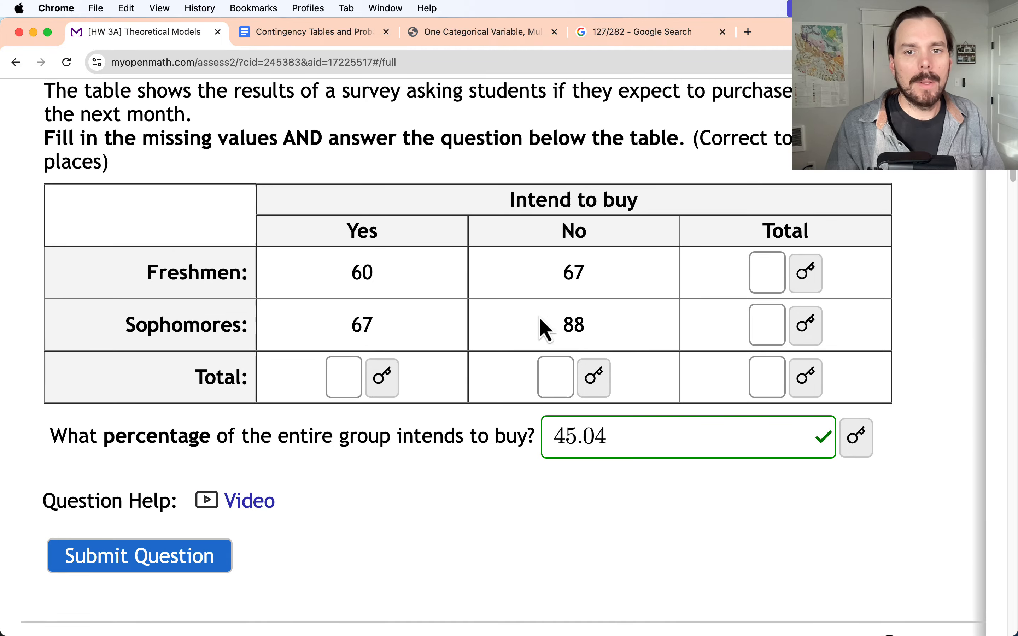
pyautogui.scroll(2, 440, 379)
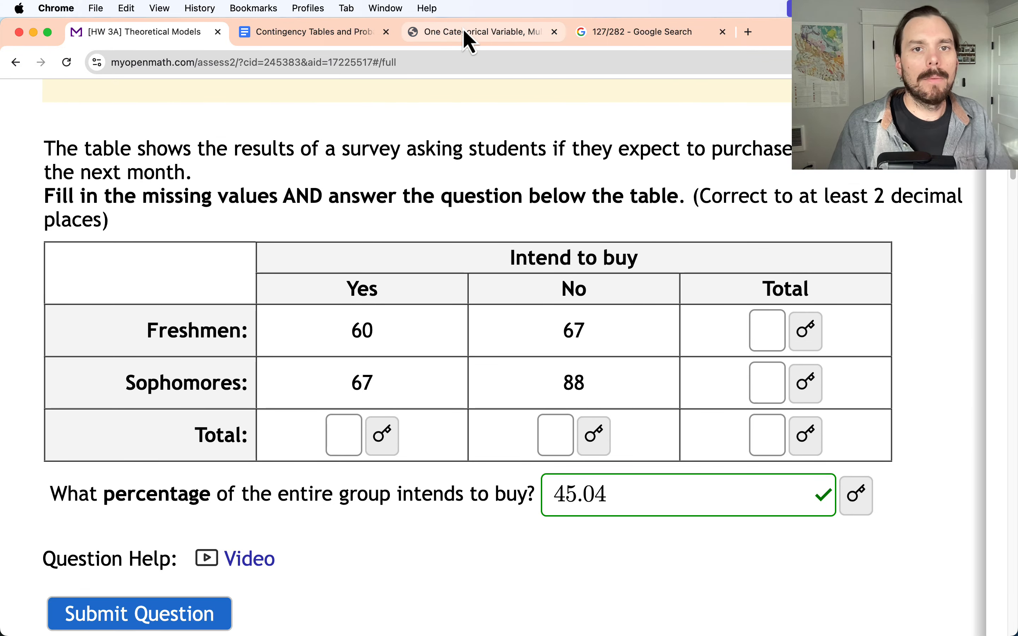
# Place the Stapplet tab directly after the homework tab and close the homework tab
pyautogui.moveTo(464, 31); pyautogui.dragTo(307, 34)
pyautogui.click(213, 34)
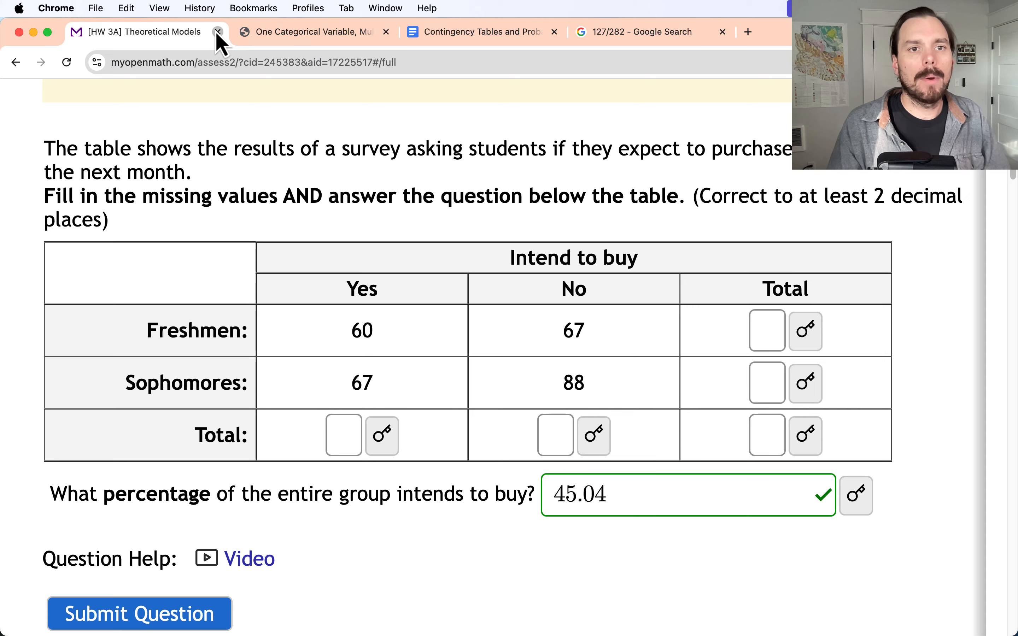
pyautogui.click(218, 32)
# Change the variable name in the two-way table applet to "Intent to Buy by Class"
pyautogui.click(315, 288)
pyautogui.scroll(8, 372, 246)
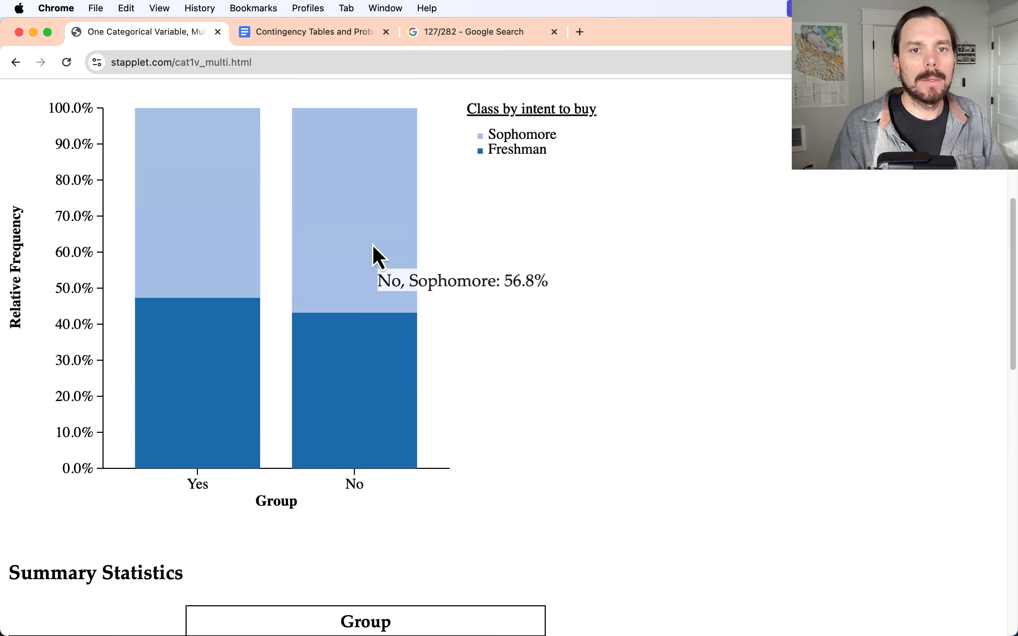
pyautogui.scroll(10, 372, 245)
pyautogui.tripleClick(91, 243)
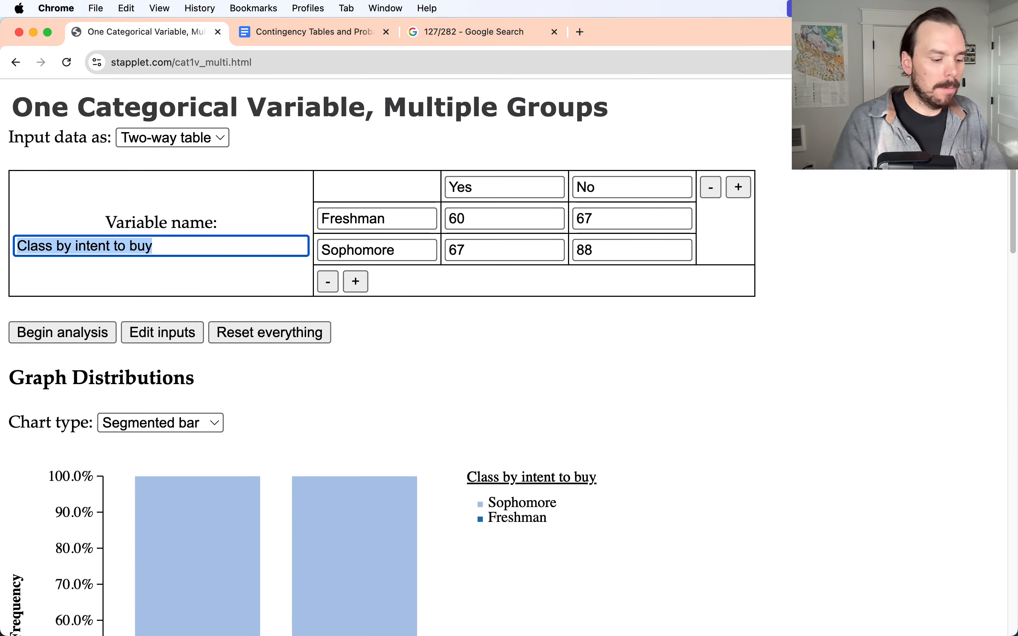
pyautogui.press('BackSpace')
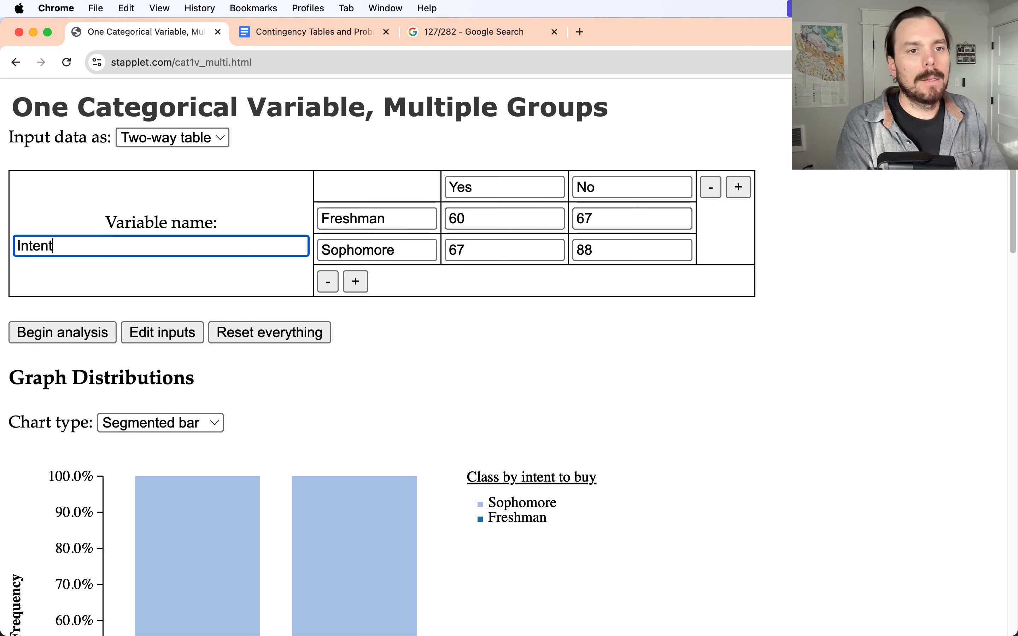
pyautogui.write('Intent to Buy by Class')
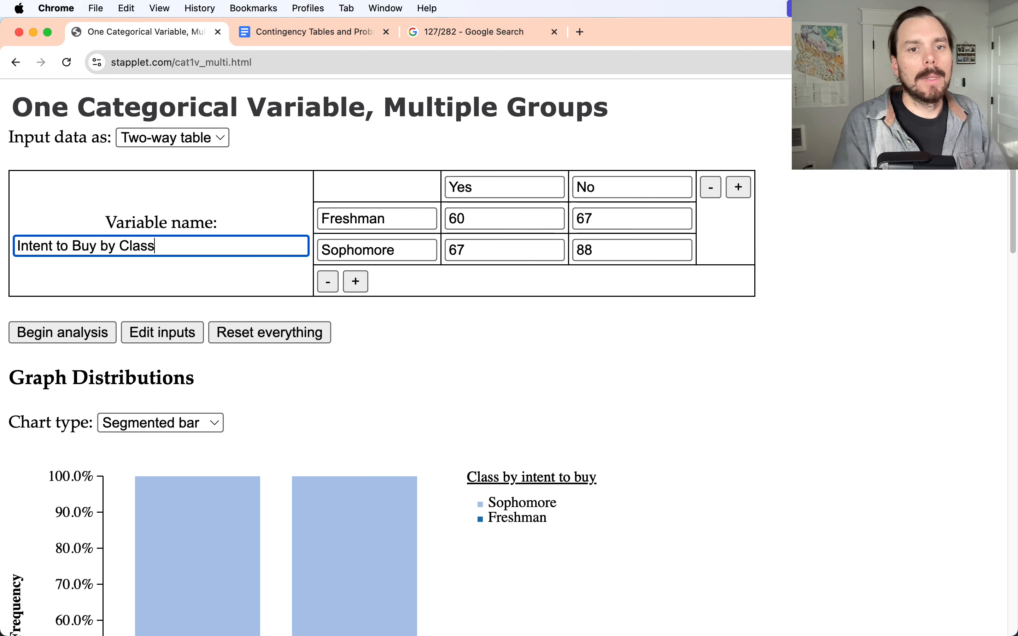
# Unlock the table inputs, discarding the current results, and rename the rows "Yes (intends to buy)" and "No (does not intend to buy)"
pyautogui.click(484, 189)
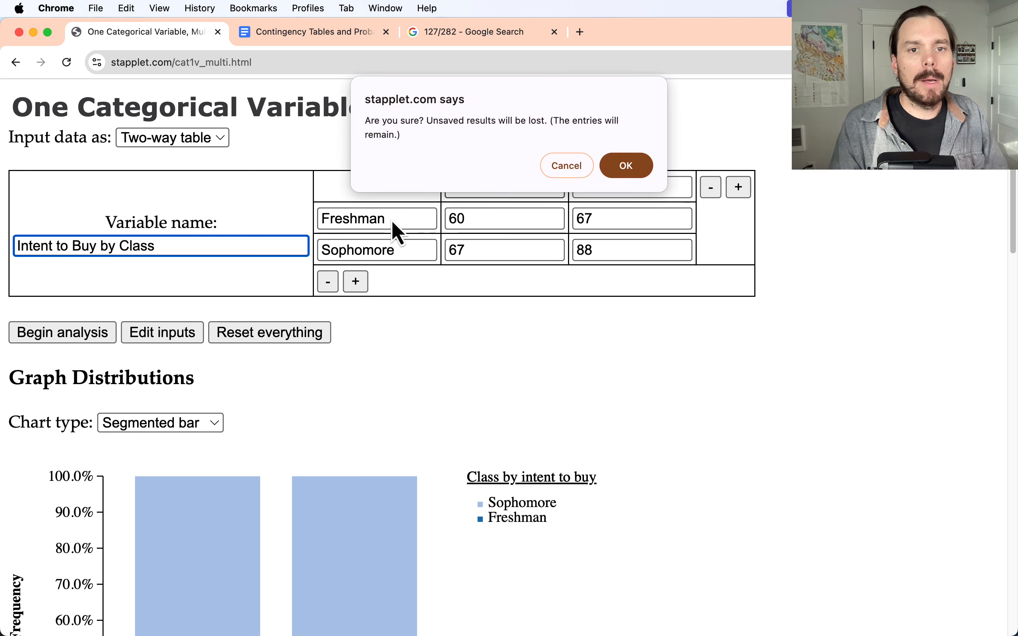
pyautogui.click(625, 168)
pyautogui.doubleClick(370, 218)
pyautogui.write('YE')
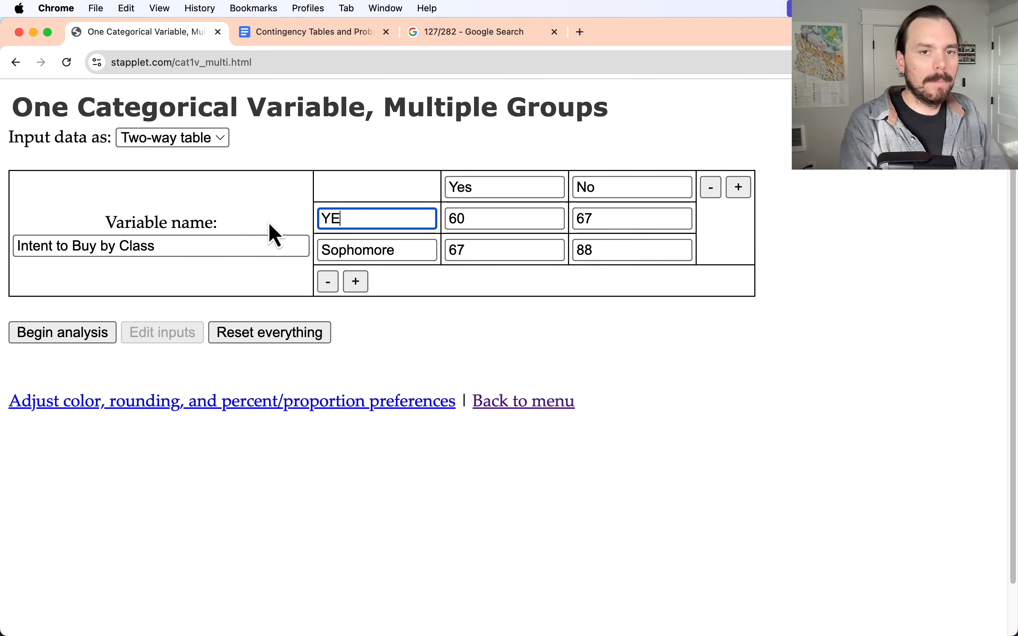
pyautogui.press('BackSpace')
pyautogui.write('es (intends to buy)')
pyautogui.press('Tab')
pyautogui.write('No (does not')
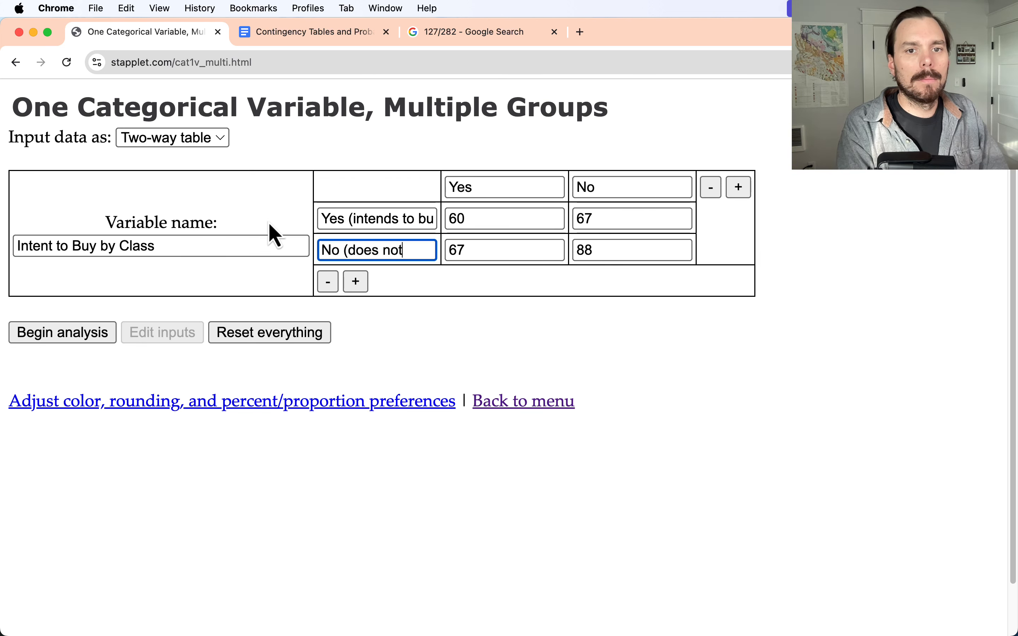
pyautogui.write(' intend to buy)')
# Rename the two group columns of the table "Freshman" and "Sophomores"
pyautogui.doubleClick(444, 185)
pyautogui.write('Freshman')
pyautogui.press('Tab')
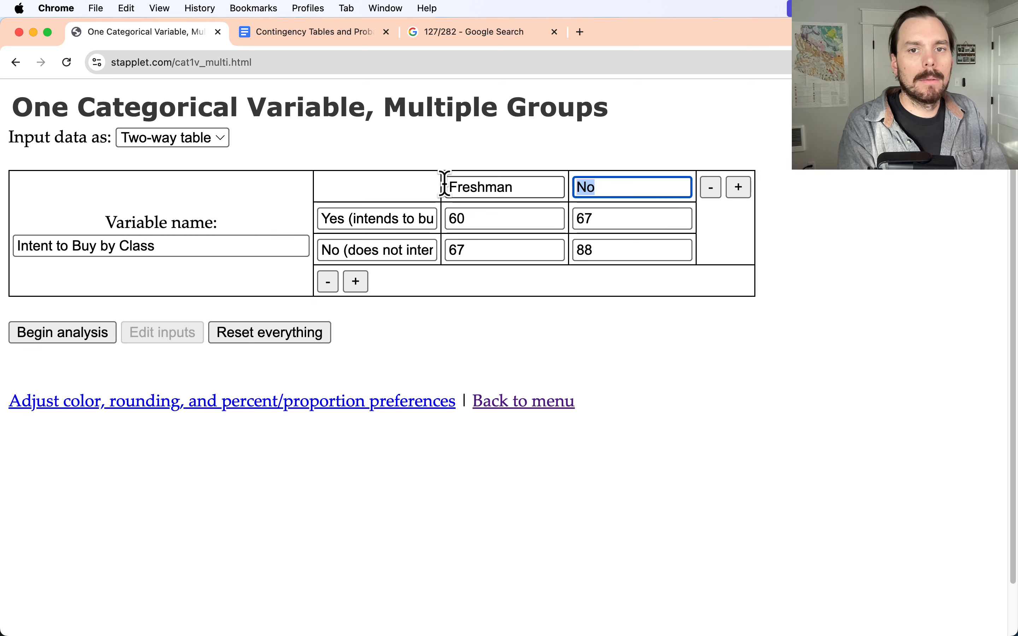
pyautogui.write('Sophomores')
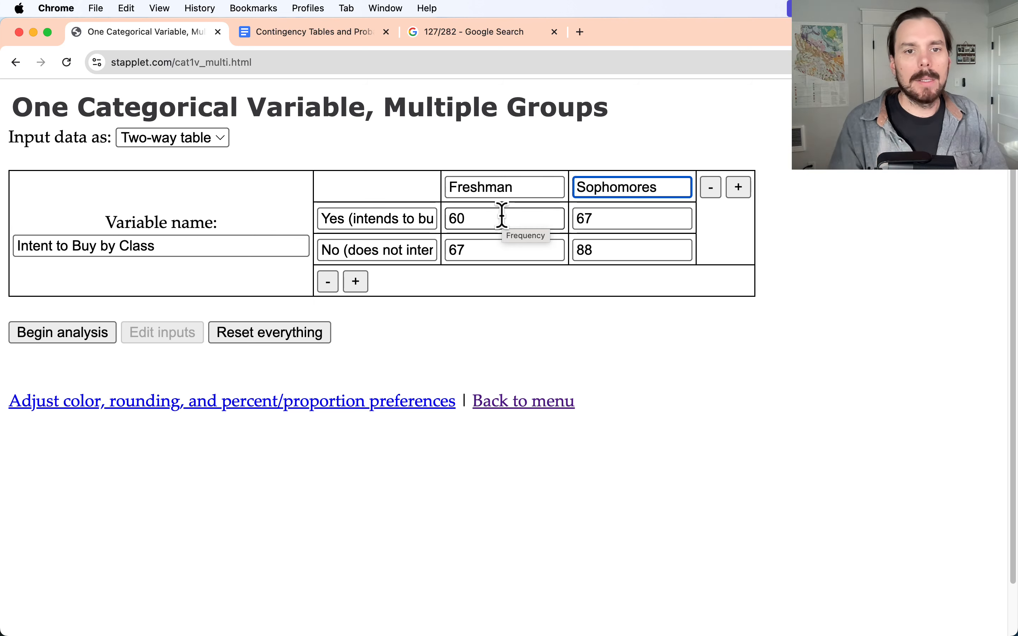
# Check each frequency against the swapped labels, comparing the Sophomores Yes cell with the Freshman No cell
pyautogui.click(475, 218)
pyautogui.click(477, 187)
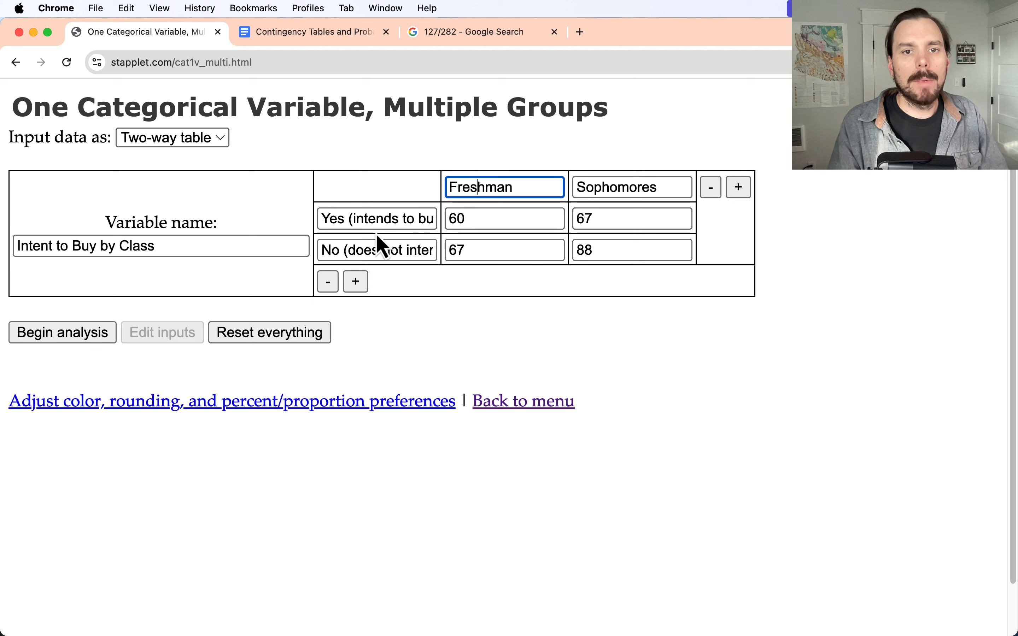
pyautogui.moveTo(480, 218); pyautogui.dragTo(420, 218)
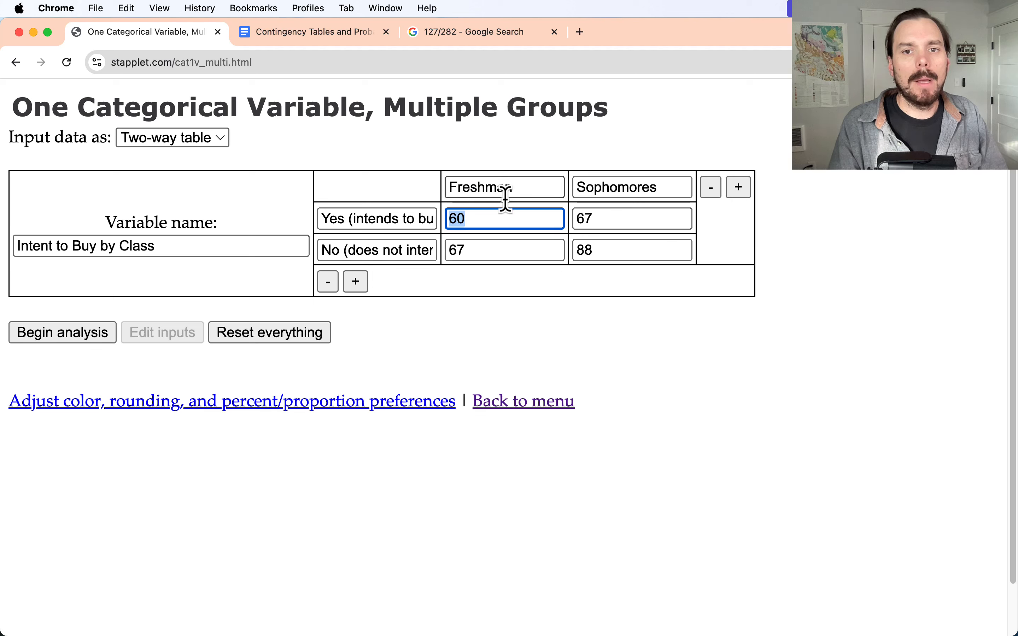
pyautogui.moveTo(621, 252); pyautogui.dragTo(555, 251)
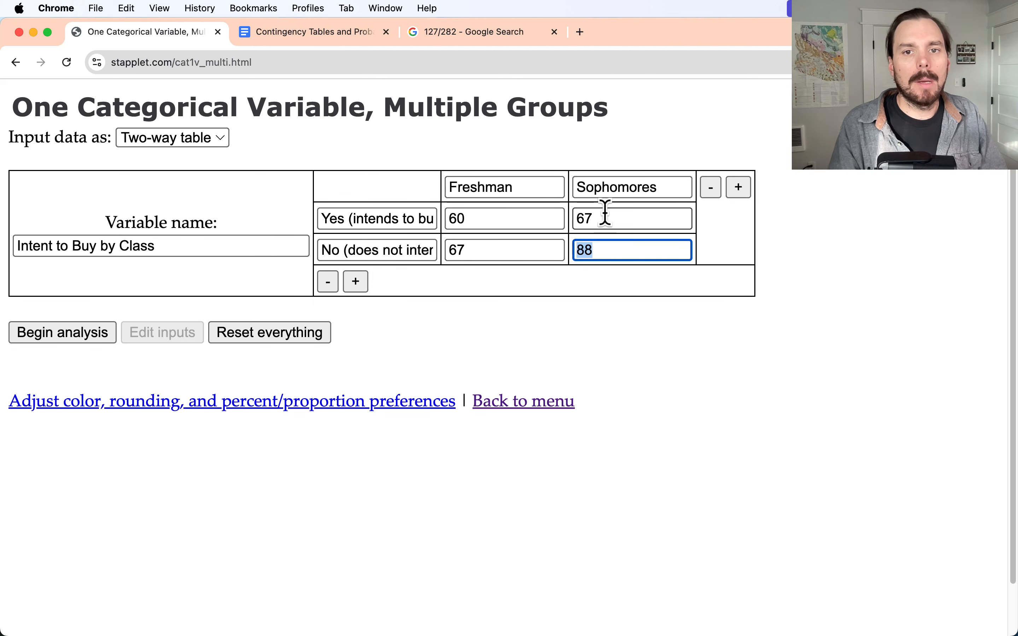
pyautogui.moveTo(602, 215); pyautogui.dragTo(568, 214)
pyautogui.moveTo(509, 250); pyautogui.dragTo(483, 242)
pyautogui.click(447, 242)
pyautogui.moveTo(628, 218); pyautogui.dragTo(549, 225)
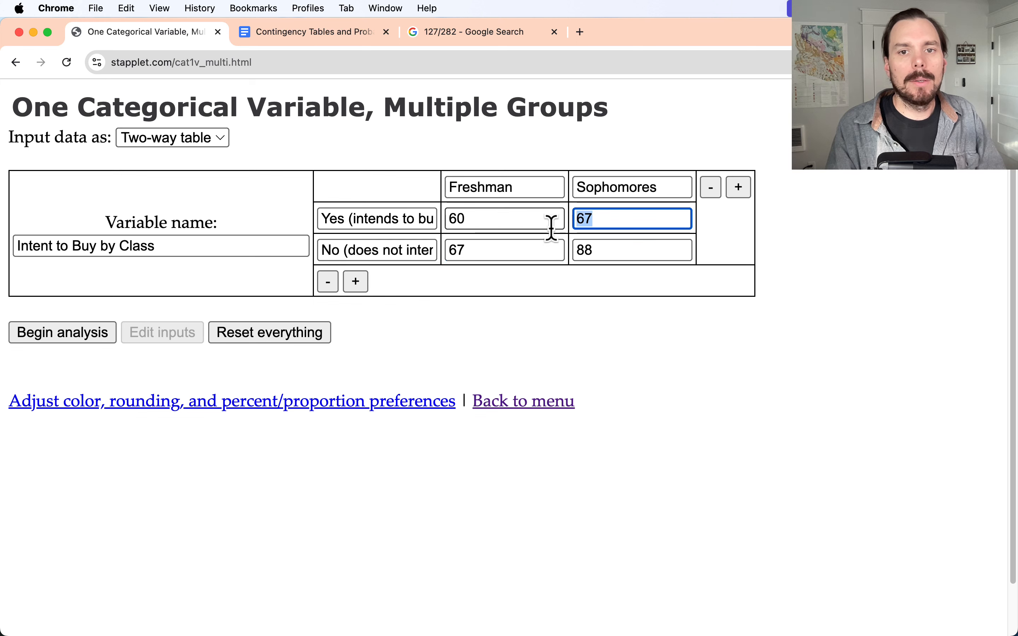
pyautogui.moveTo(497, 251); pyautogui.dragTo(416, 251)
pyautogui.moveTo(627, 218); pyautogui.dragTo(553, 220)
pyautogui.moveTo(484, 252); pyautogui.dragTo(450, 248)
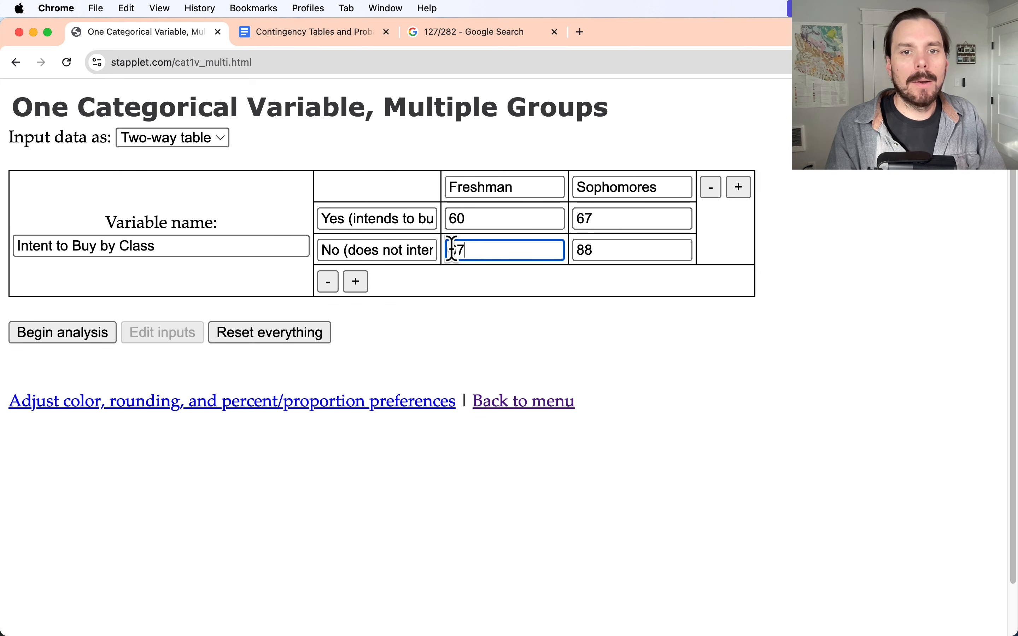
# Rerun the analysis and examine the segmented bar chart of intent to buy for Freshman and Sophomores
pyautogui.click(74, 339)
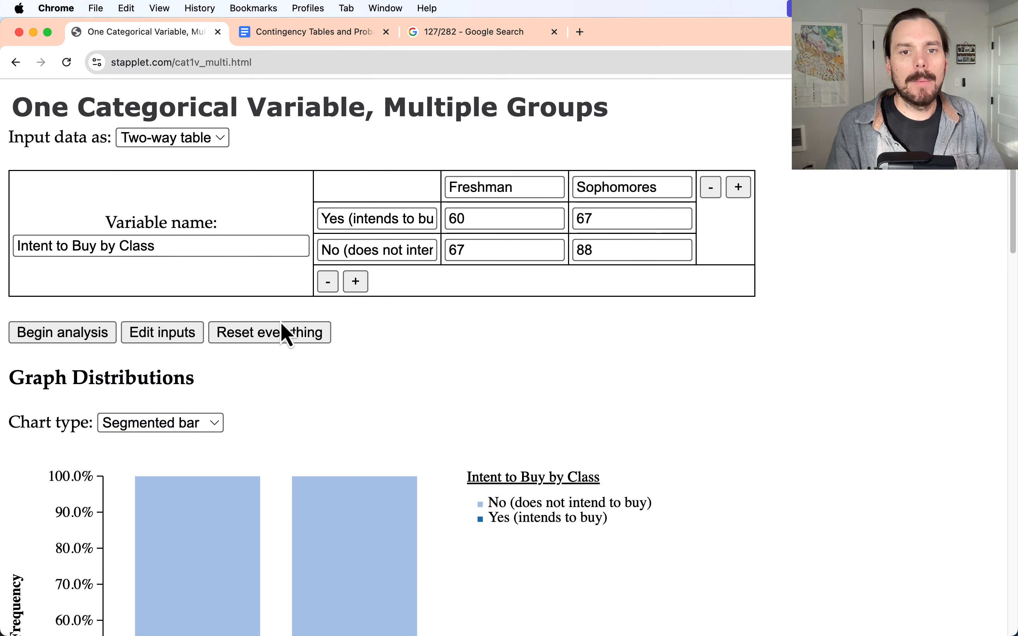
pyautogui.scroll(-5, 459, 330)
pyautogui.scroll(-1, 548, 264)
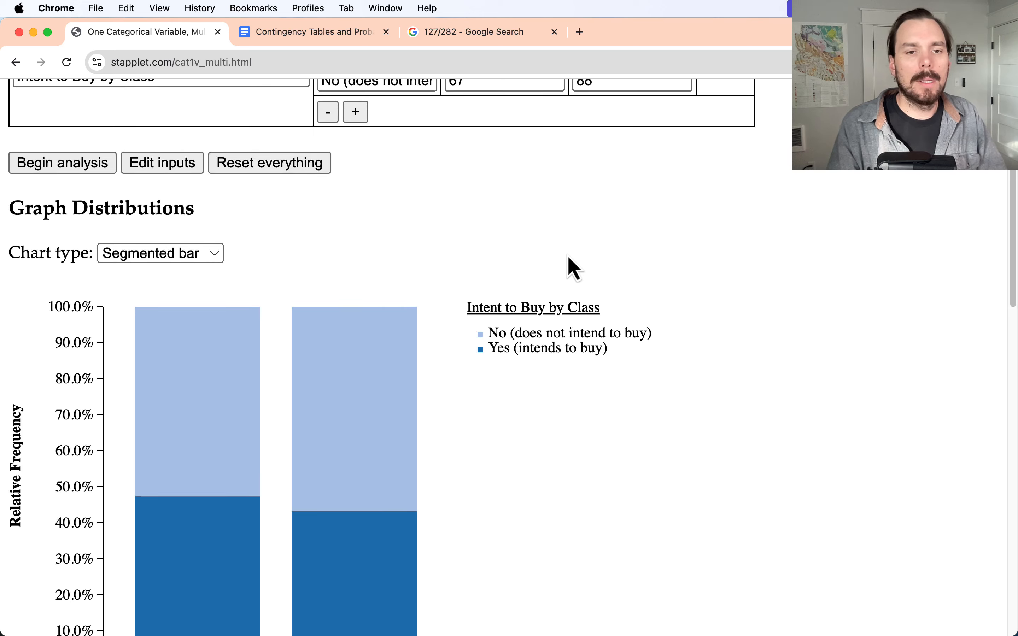
pyautogui.scroll(-4, 570, 261)
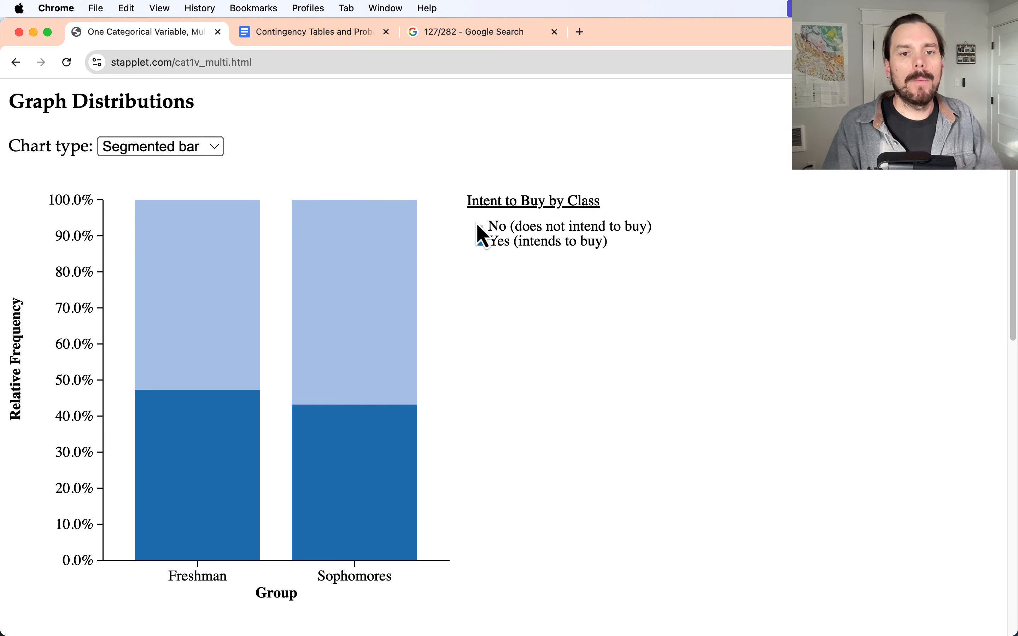
pyautogui.doubleClick(178, 578)
pyautogui.doubleClick(325, 575)
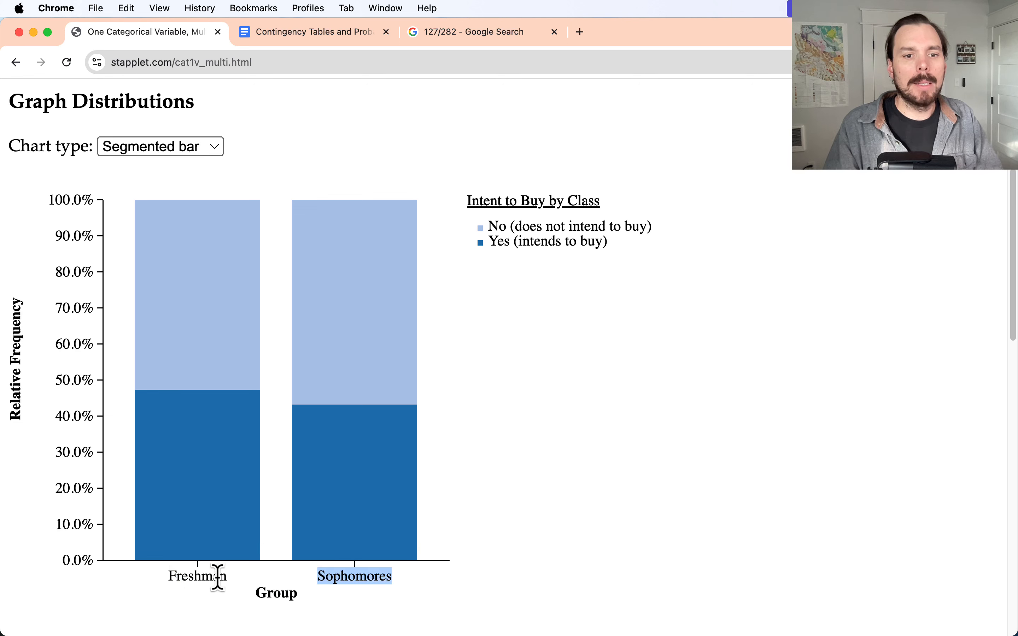
pyautogui.doubleClick(196, 578)
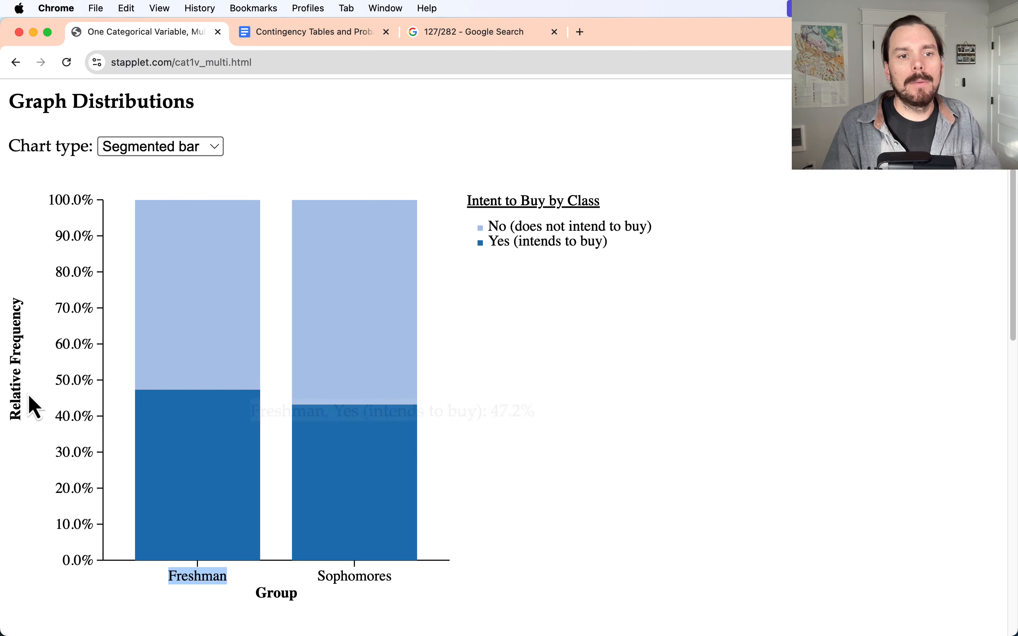
# Switch the chart type to a mosaic plot and examine it against the table entries
pyautogui.click(154, 146)
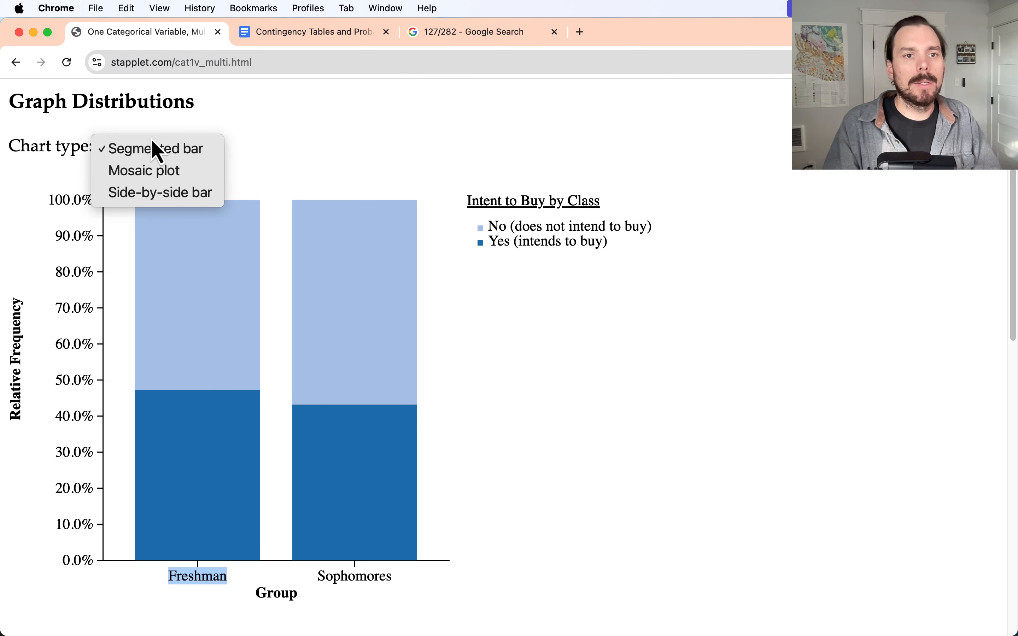
pyautogui.click(179, 176)
pyautogui.scroll(5, 227, 184)
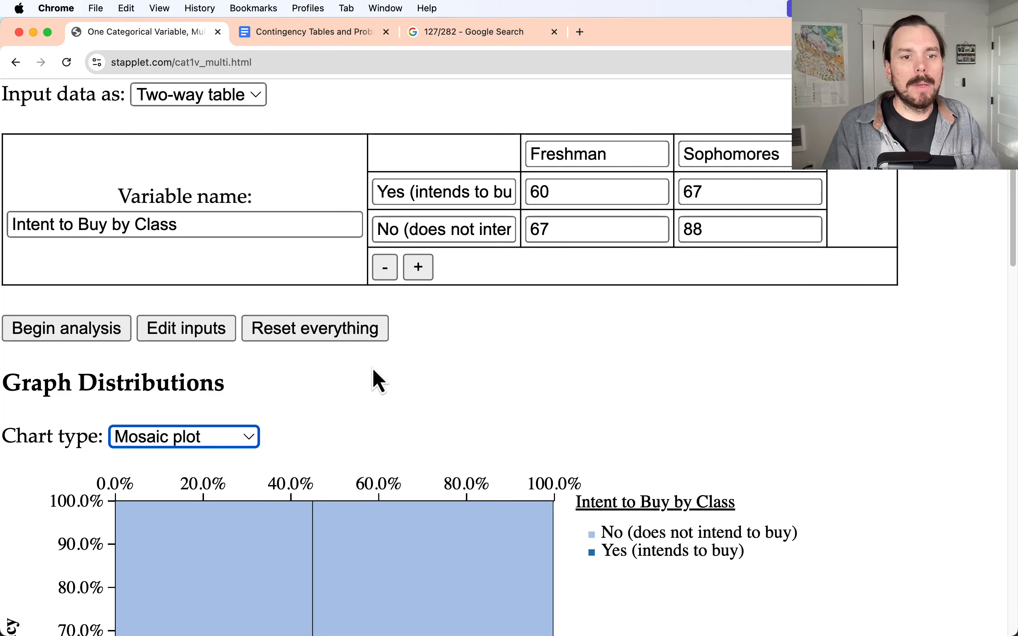
pyautogui.scroll(-5, 420, 398)
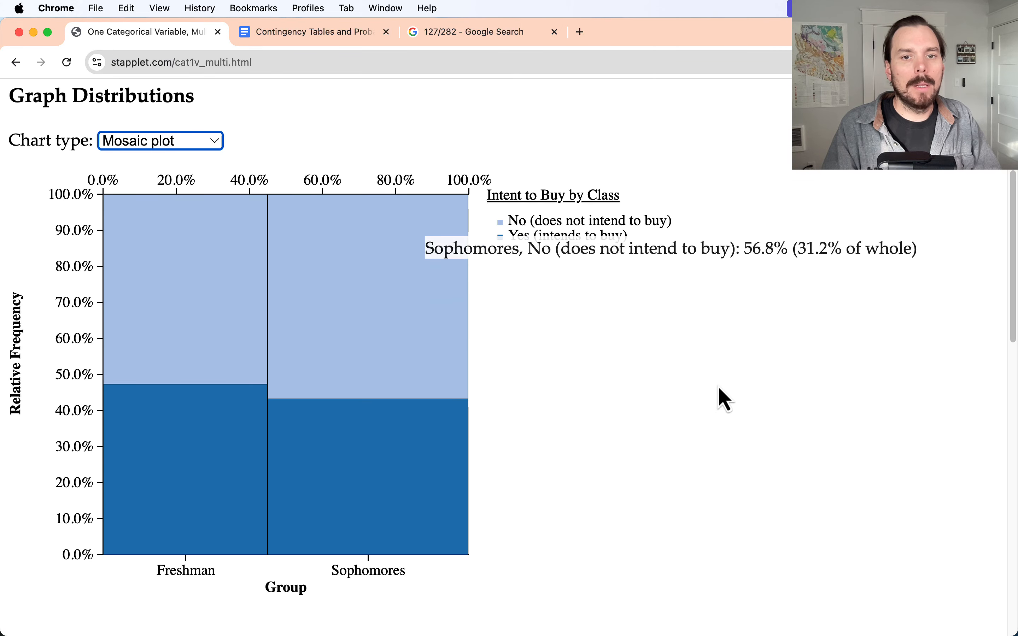
pyautogui.scroll(2, 801, 386)
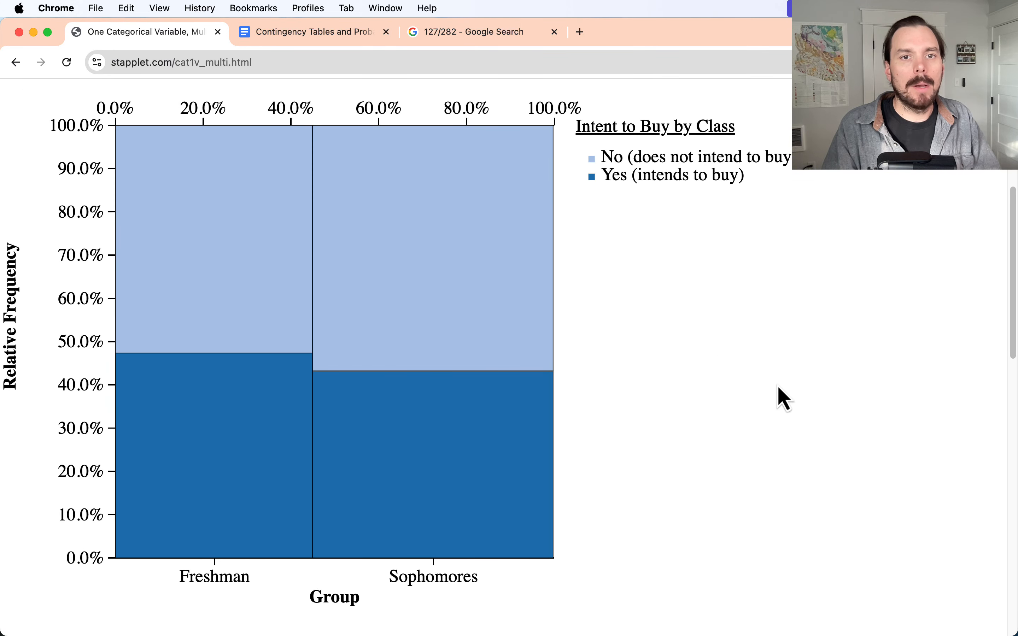
pyautogui.press('super+minus')
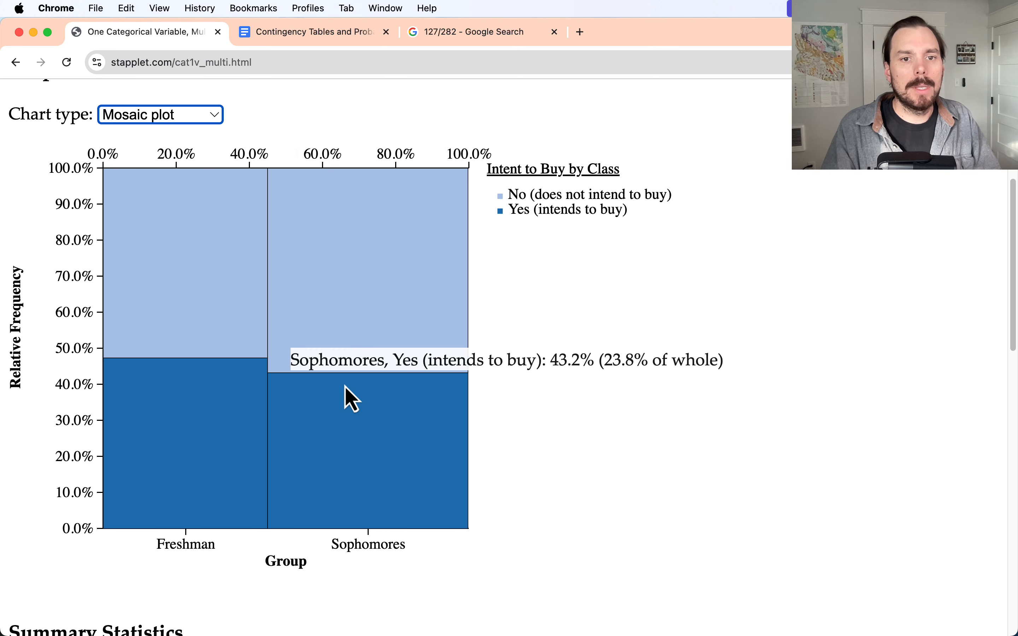
# Switch the chart type to a side-by-side bar graph and label it with frequency
pyautogui.click(166, 114)
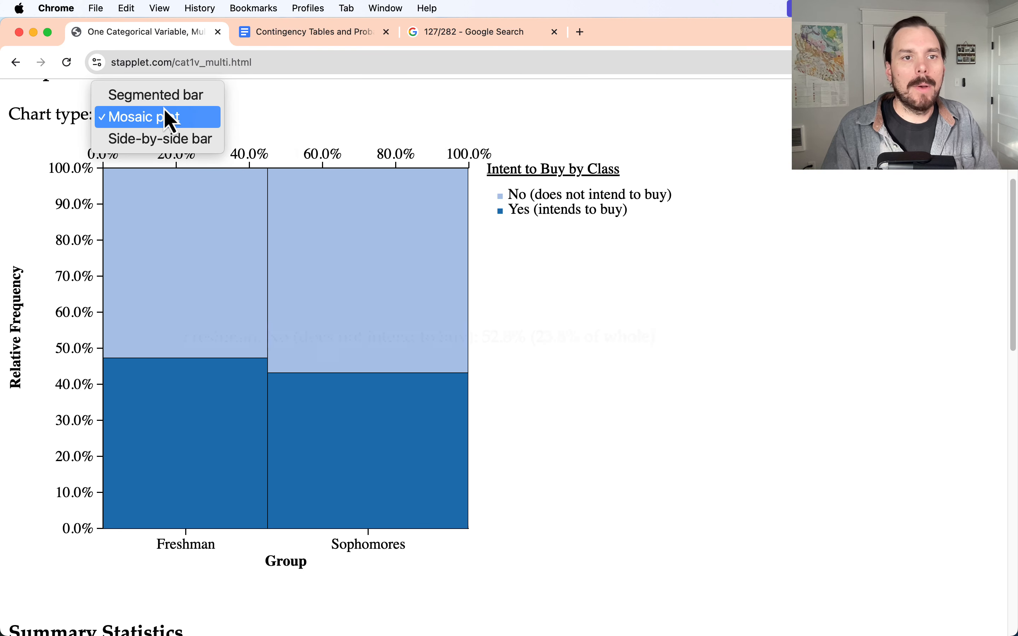
pyautogui.click(170, 141)
pyautogui.click(439, 117)
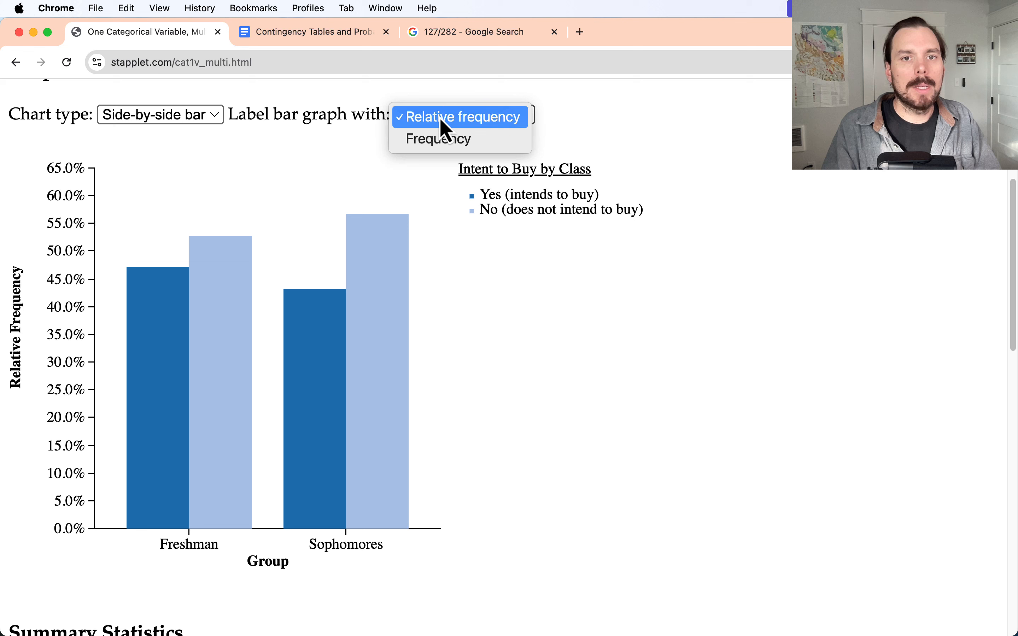
pyautogui.click(441, 143)
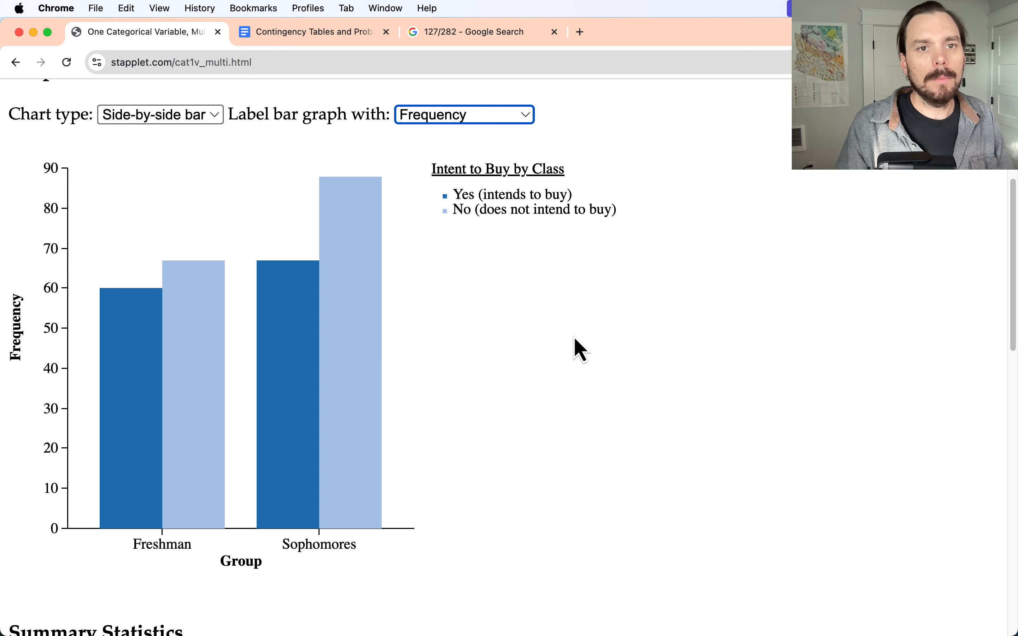
# Examine the overall percent that intends to buy in the Summary Statistics table's Yes row and Total column
pyautogui.scroll(2, 576, 348)
pyautogui.scroll(-10, 565, 345)
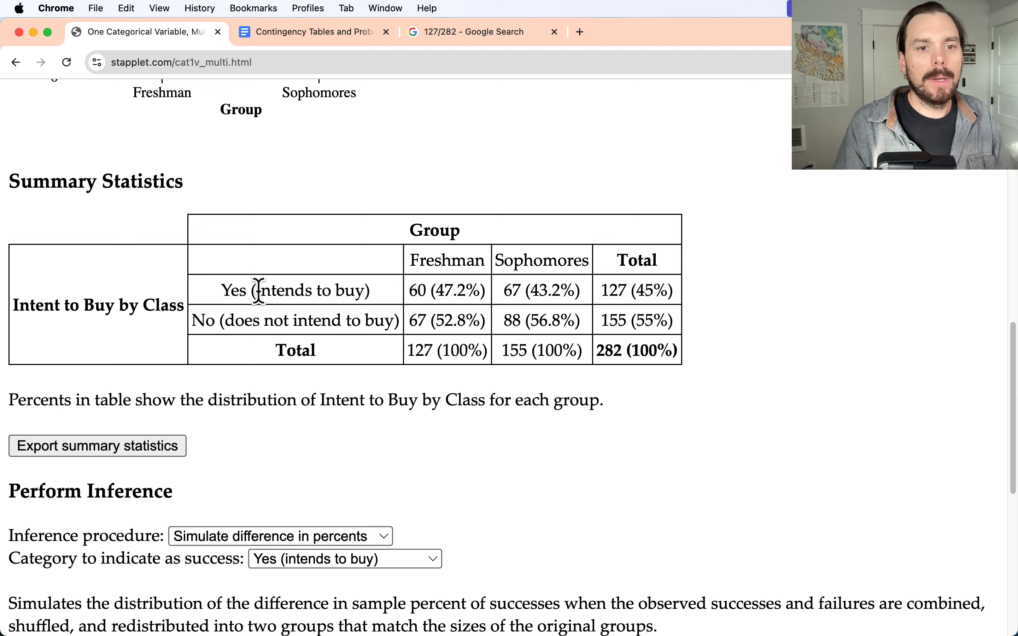
pyautogui.moveTo(222, 293); pyautogui.dragTo(391, 302)
pyautogui.click(625, 283)
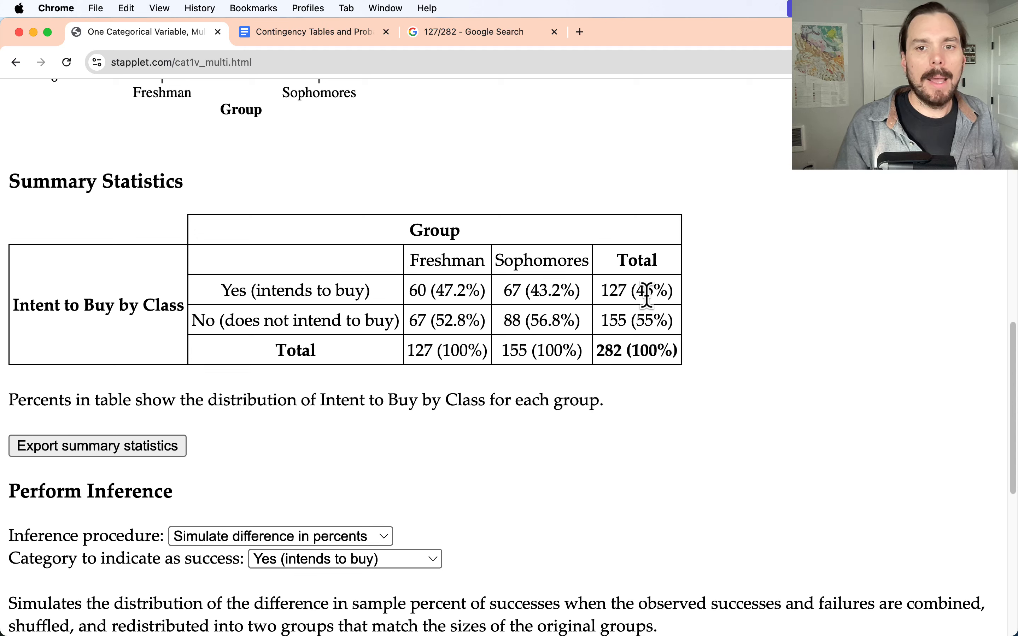
pyautogui.moveTo(640, 294); pyautogui.dragTo(669, 296)
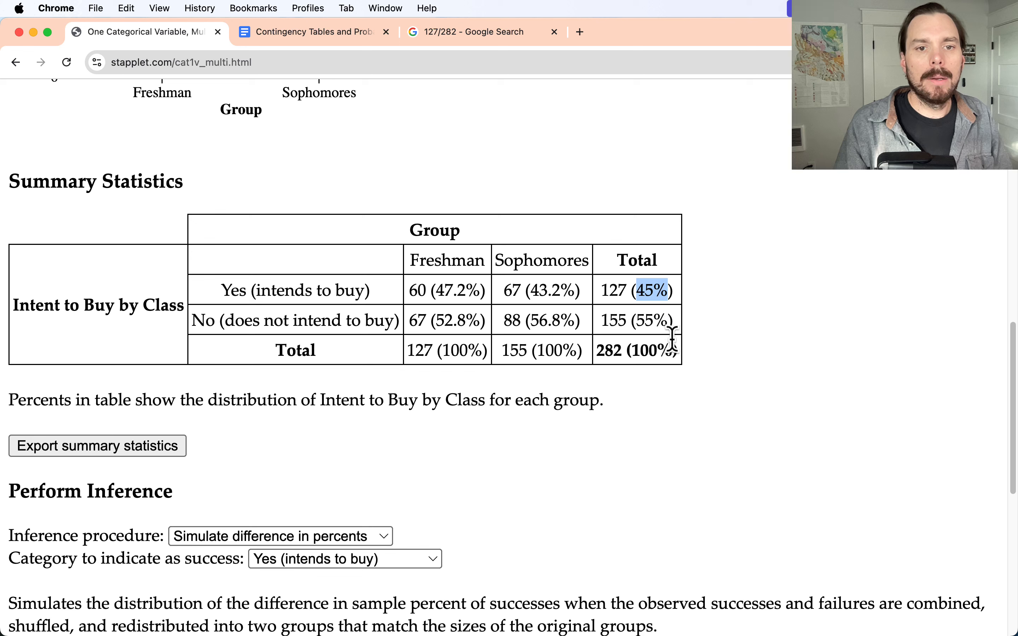
pyautogui.moveTo(216, 291); pyautogui.dragTo(386, 300)
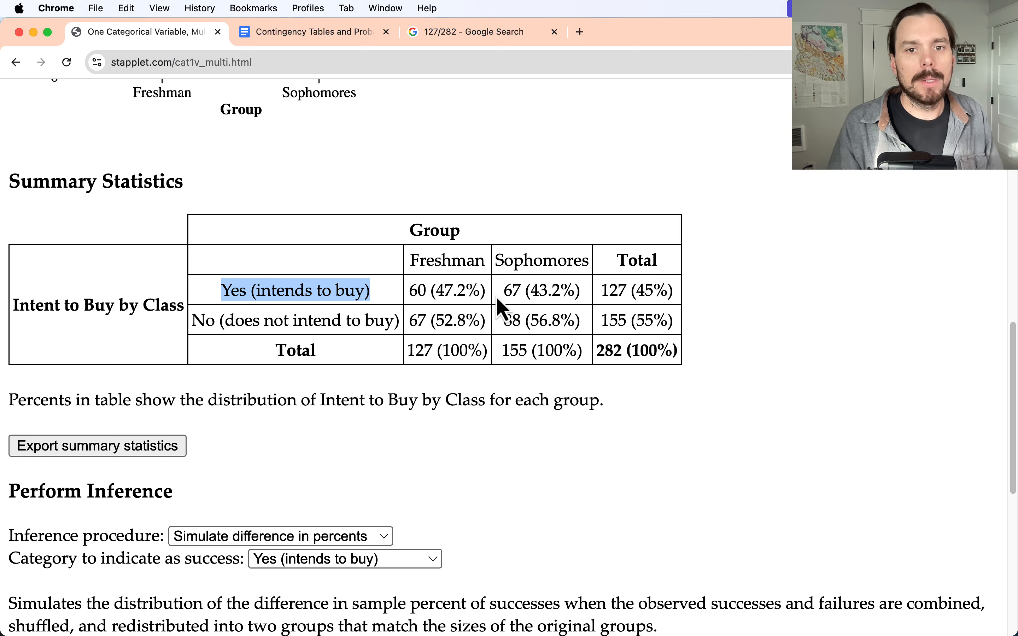
# Compare the Yes and No percentages within each class, relating the Freshman Yes count to the Freshman total
pyautogui.moveTo(436, 290); pyautogui.dragTo(470, 321)
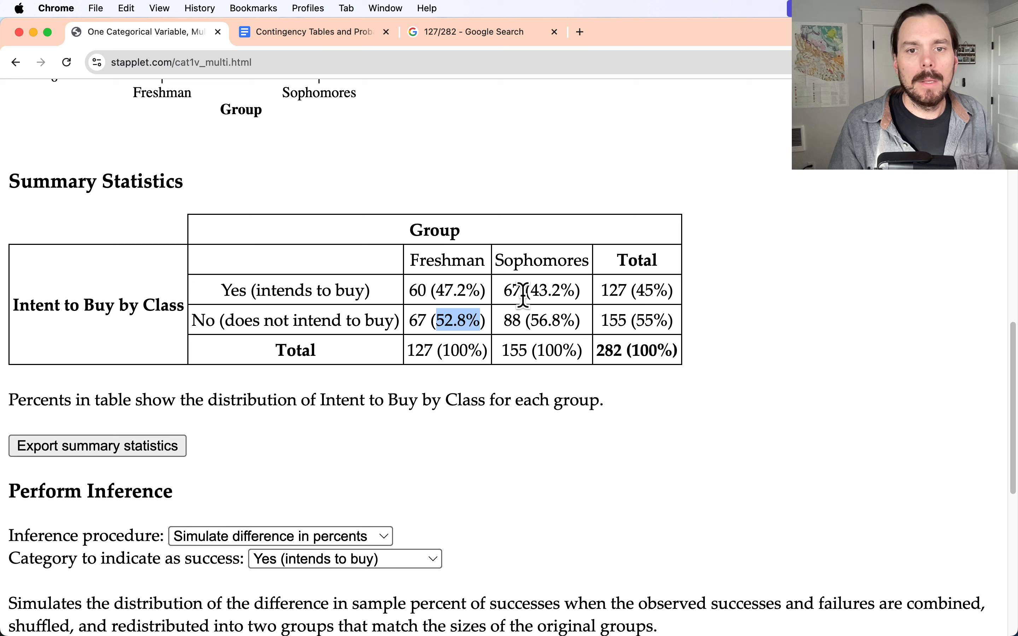
pyautogui.moveTo(531, 290); pyautogui.dragTo(574, 290)
pyautogui.moveTo(530, 320); pyautogui.dragTo(574, 321)
pyautogui.moveTo(436, 290); pyautogui.dragTo(481, 290)
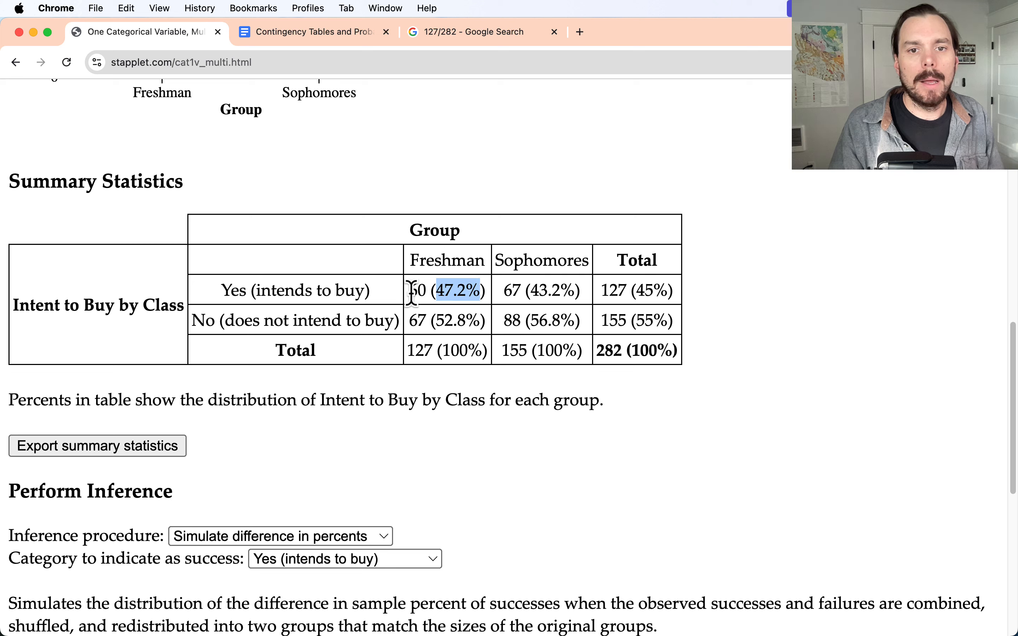
pyautogui.moveTo(426, 290)
pyautogui.mouseDown()
pyautogui.moveTo(408, 290)
pyautogui.moveTo(439, 290)
pyautogui.mouseUp()
pyautogui.doubleClick(420, 349)
pyautogui.doubleClick(443, 260)
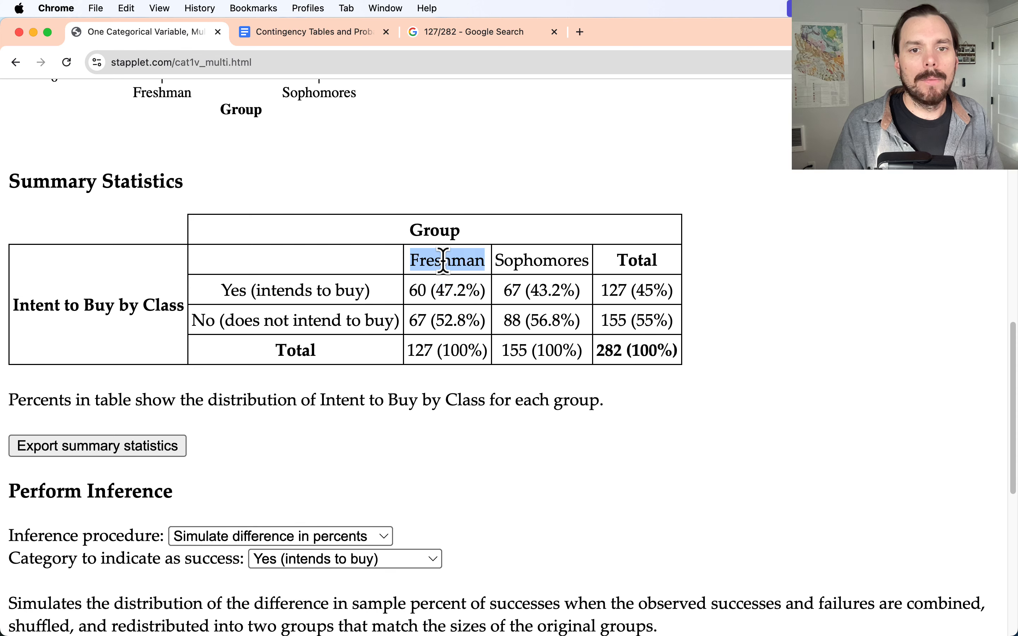
# In the Contingency Tables and Probability Google Doc, insert the equation "P(Intend to buy | Freshman)"
pyautogui.click(285, 37)
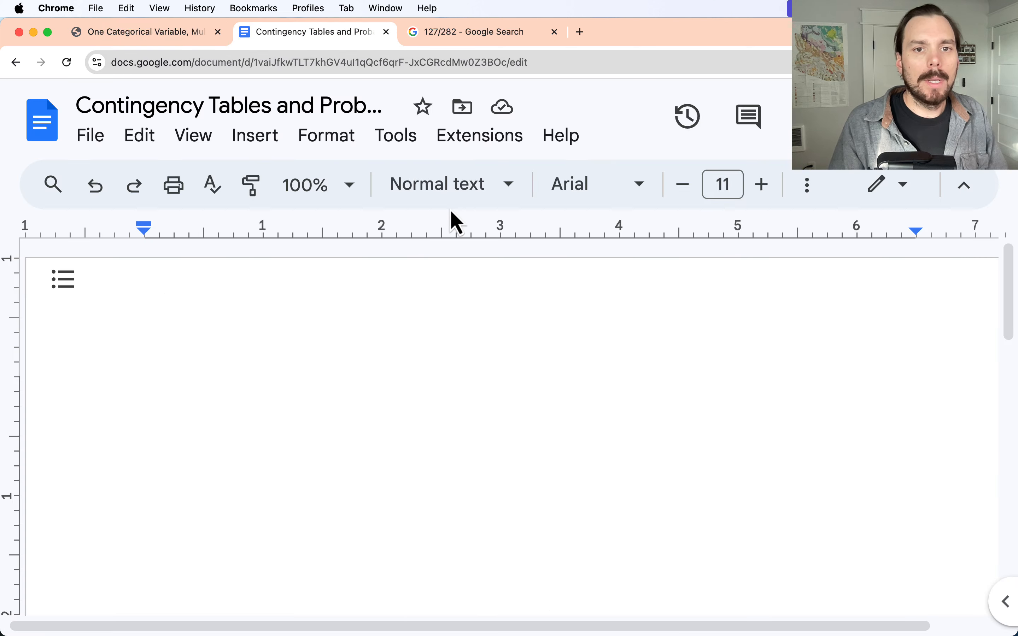
pyautogui.click(403, 156)
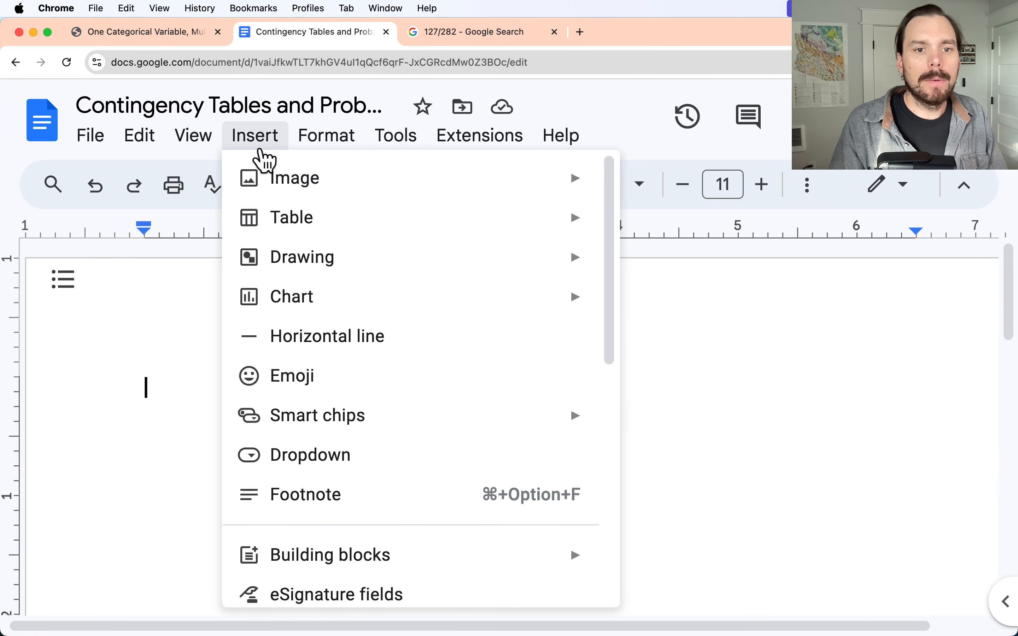
pyautogui.scroll(-2, 328, 521)
pyautogui.click(341, 482)
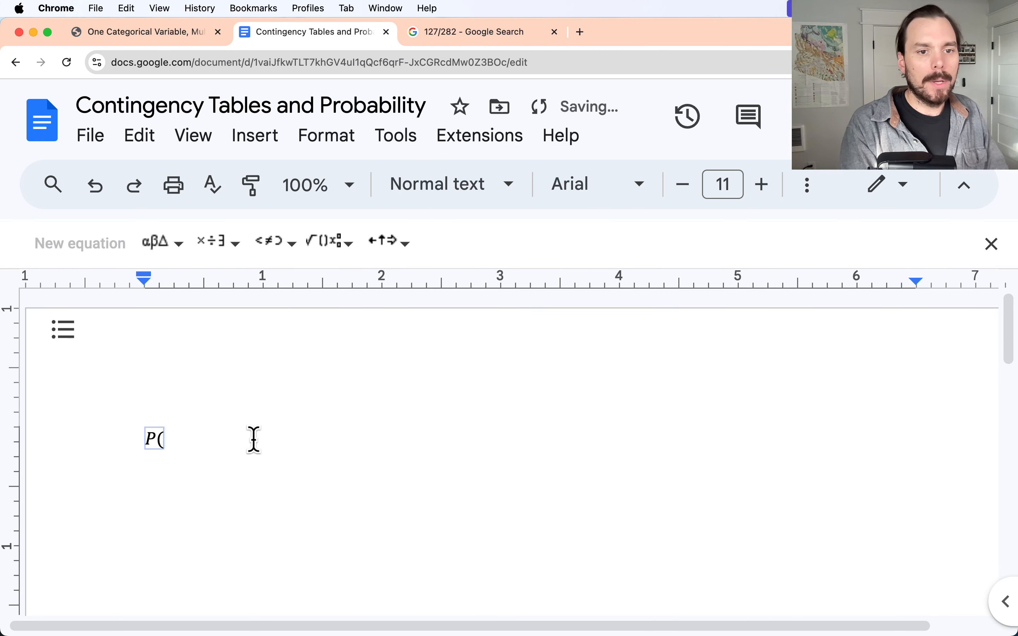
pyautogui.write('P(Intend to buy | Freshman')
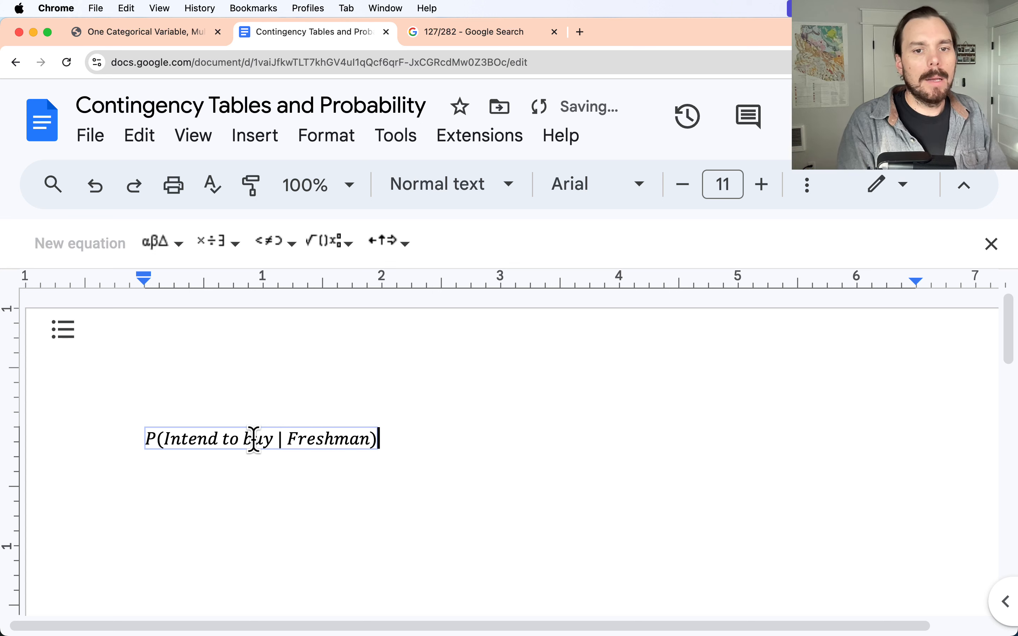
pyautogui.press('Right')
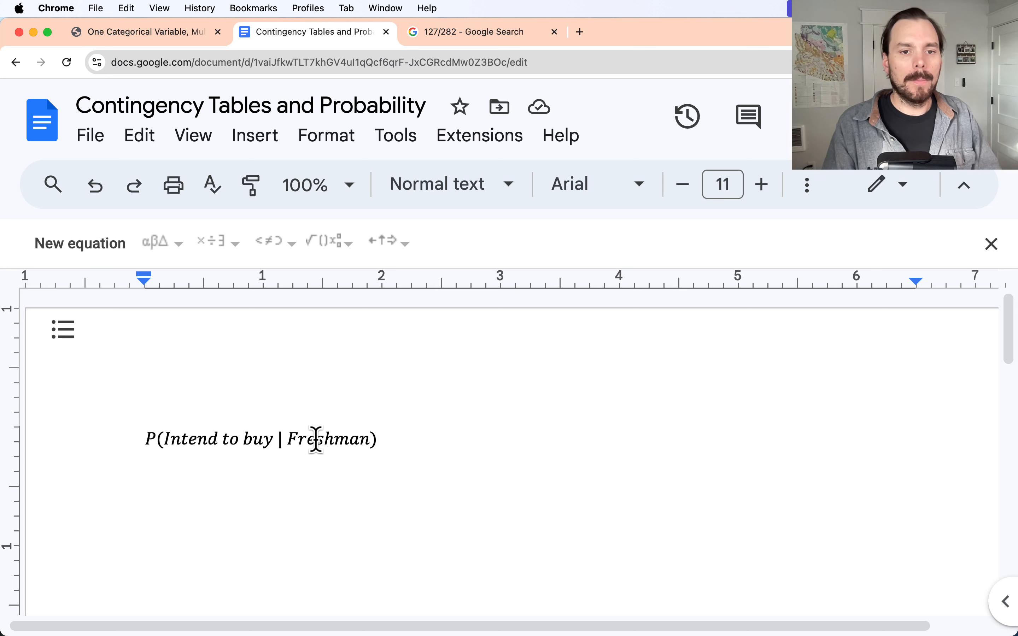
# Complete the conditional probability equation with "= 47.2%", taking the Freshman Yes percentage from the Stapplet table
pyautogui.click(291, 439)
pyautogui.moveTo(290, 440); pyautogui.dragTo(382, 455)
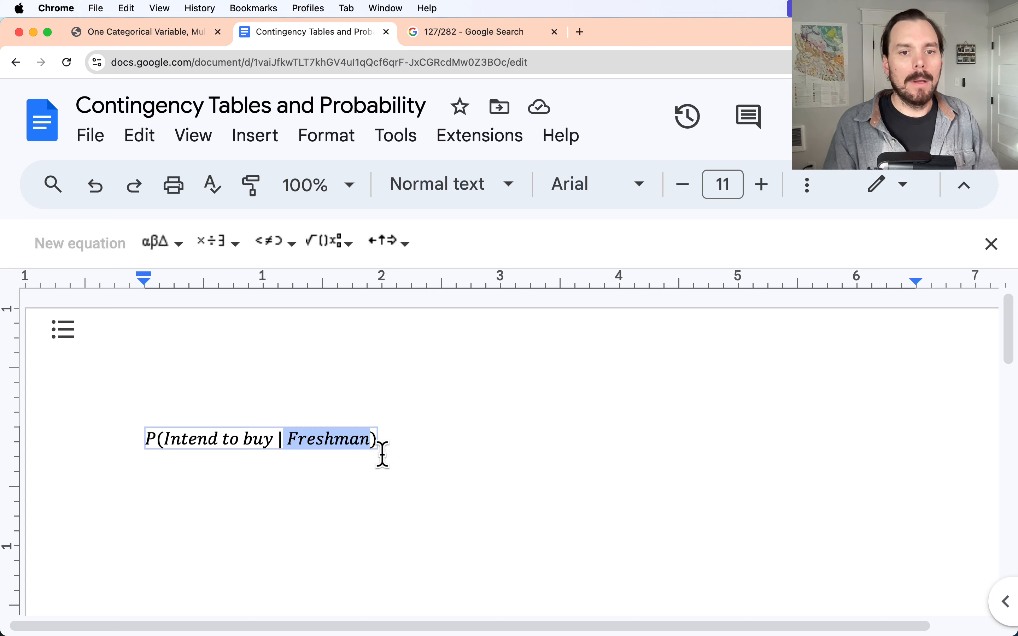
pyautogui.click(394, 449)
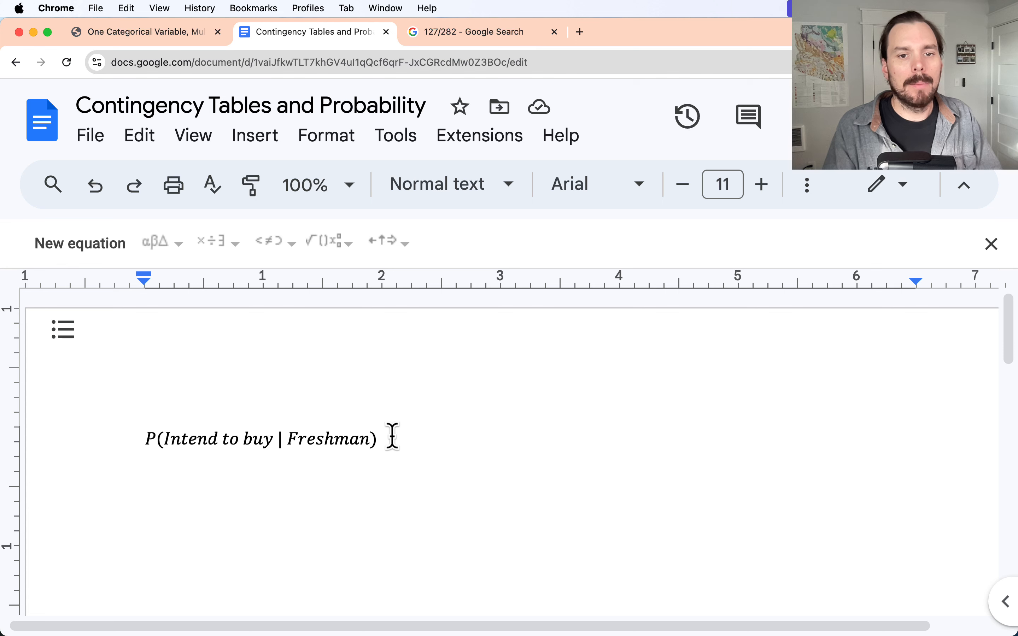
pyautogui.click(405, 435)
pyautogui.write('=')
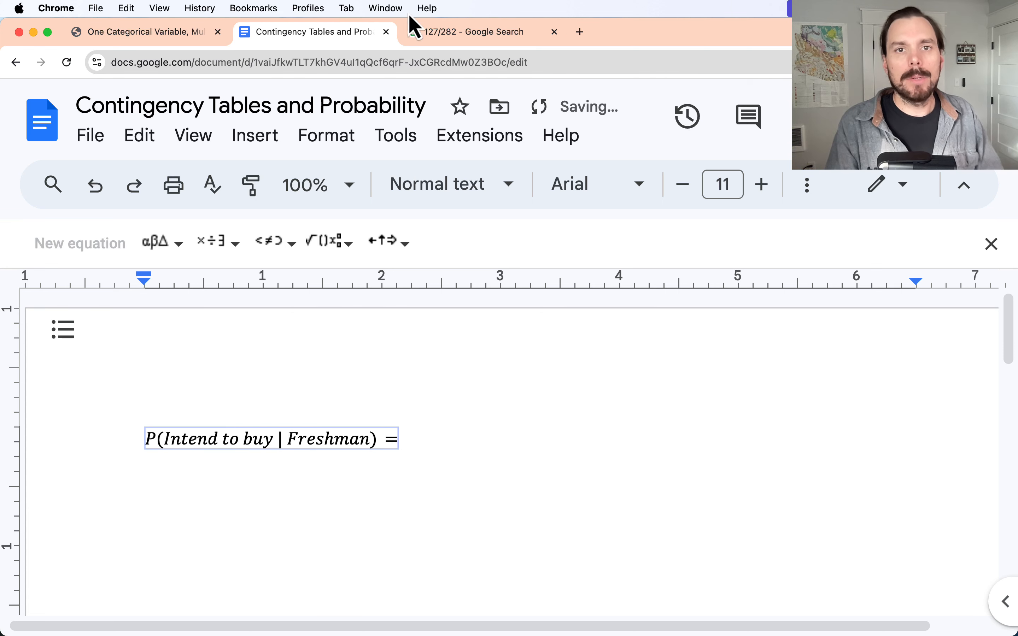
pyautogui.click(160, 33)
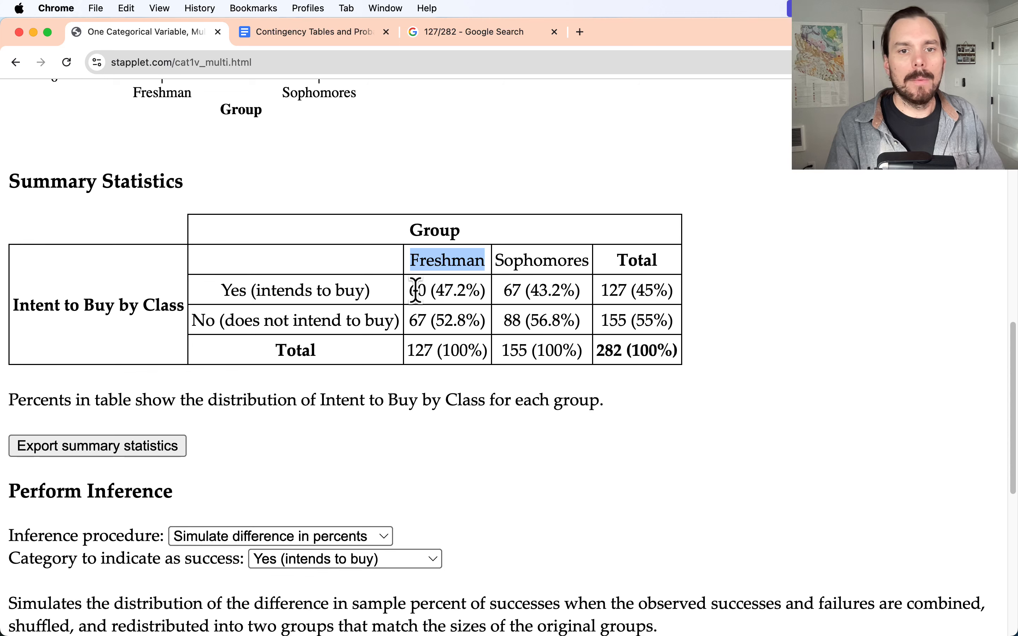
pyautogui.click(321, 33)
pyautogui.write('47.2')
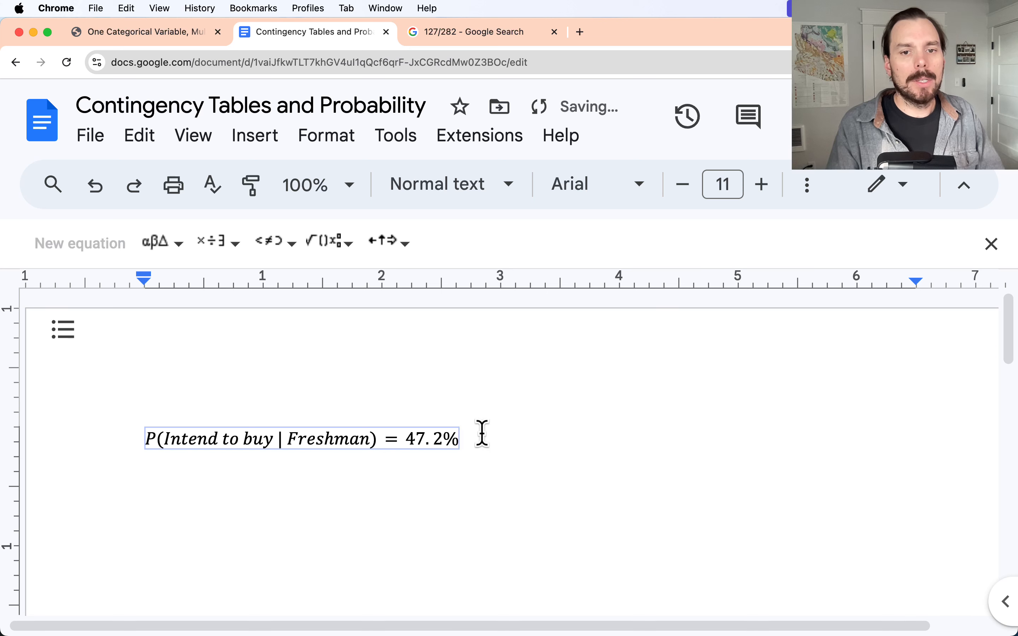
# Check the completed equation against the Freshman Yes cell in the Stapplet summary table
pyautogui.moveTo(482, 432); pyautogui.dragTo(181, 431)
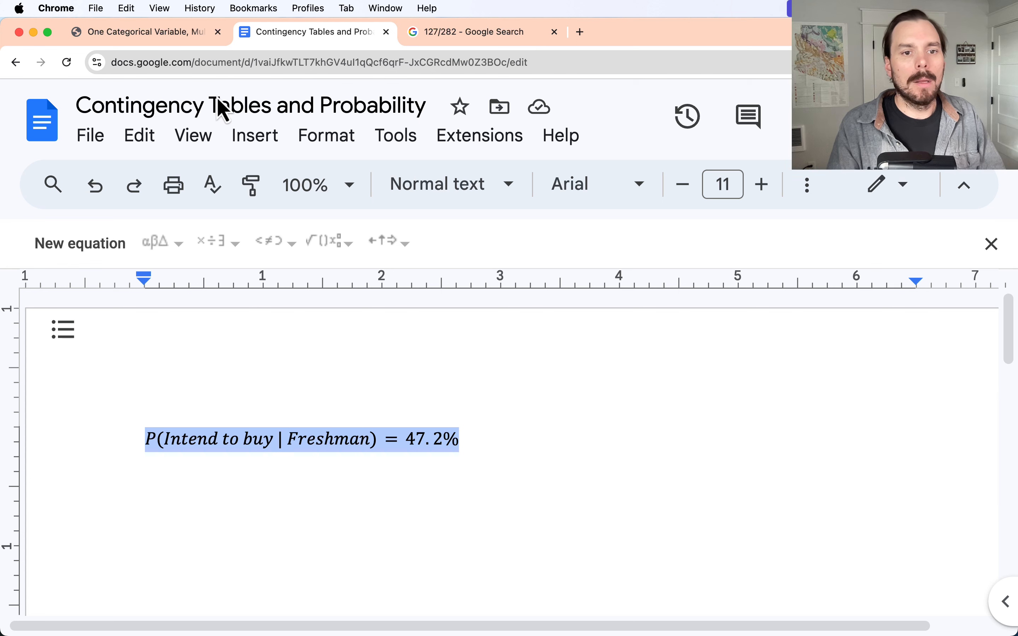
pyautogui.click(177, 34)
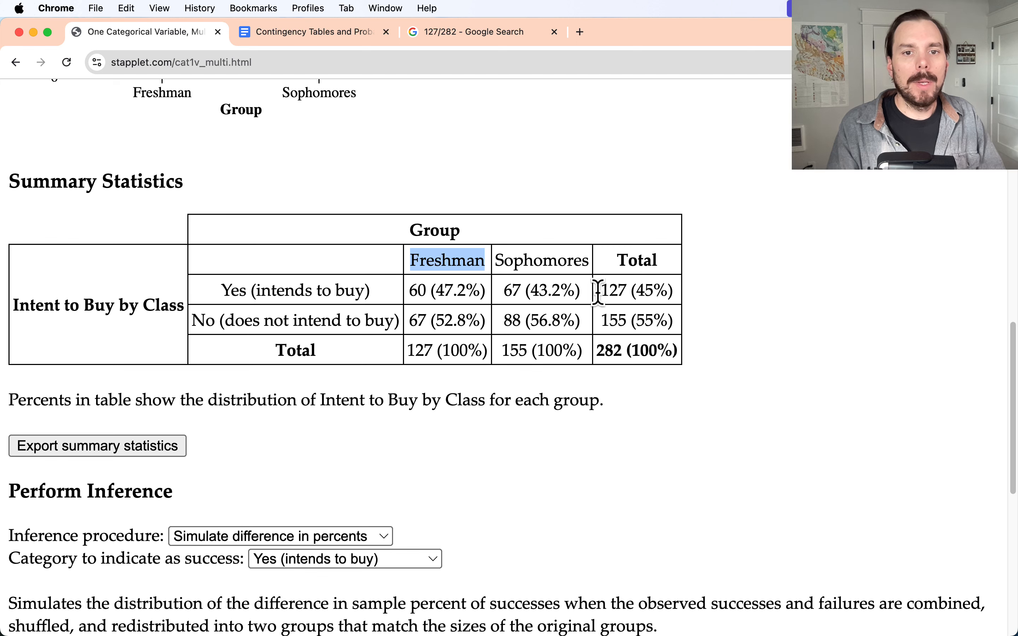
pyautogui.moveTo(410, 290); pyautogui.dragTo(481, 291)
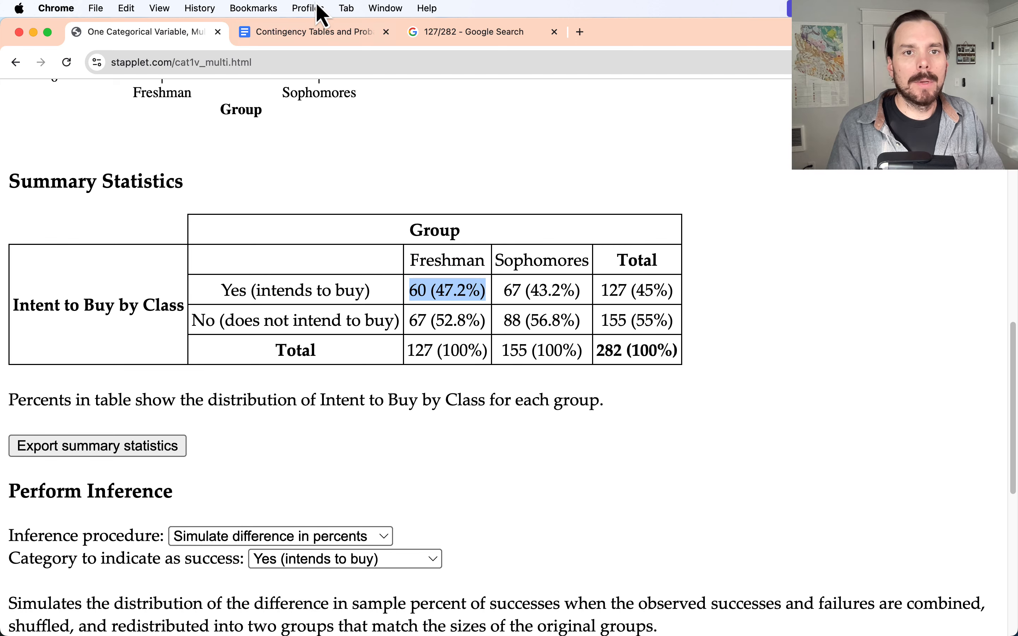
# Back in the Google Doc, insert a second equation "P(Freshman & Intend to buy) =" on a new line below the first
pyautogui.click(325, 34)
pyautogui.click(486, 444)
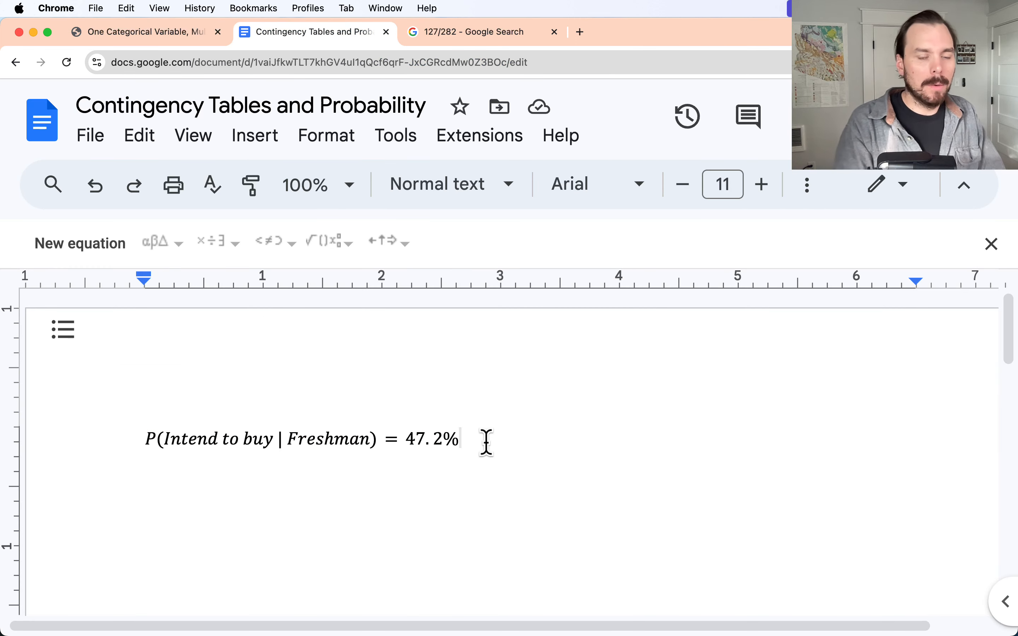
pyautogui.press('Return')
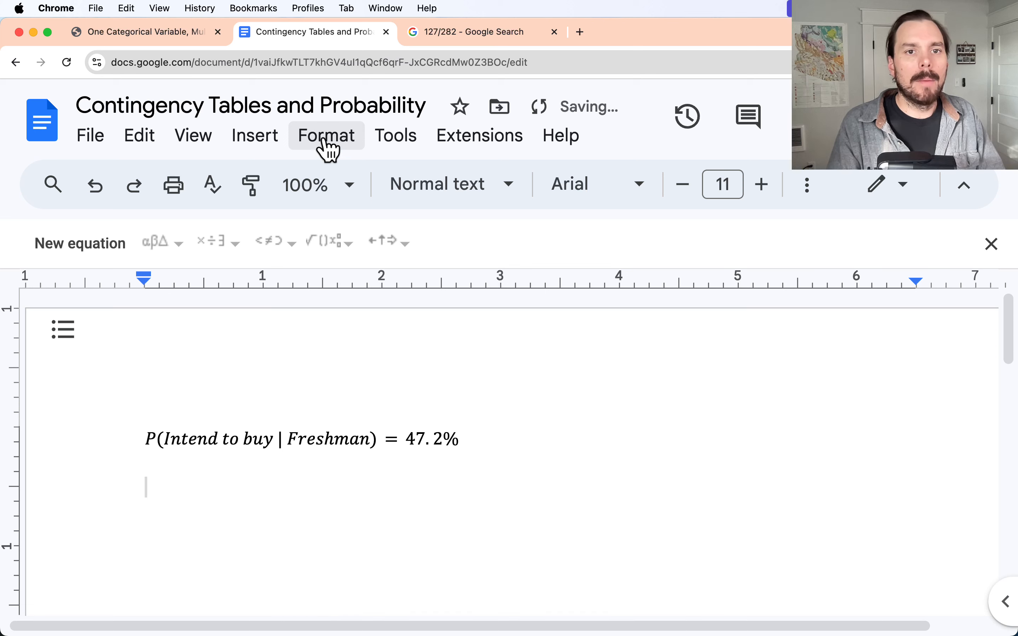
pyautogui.click(328, 150)
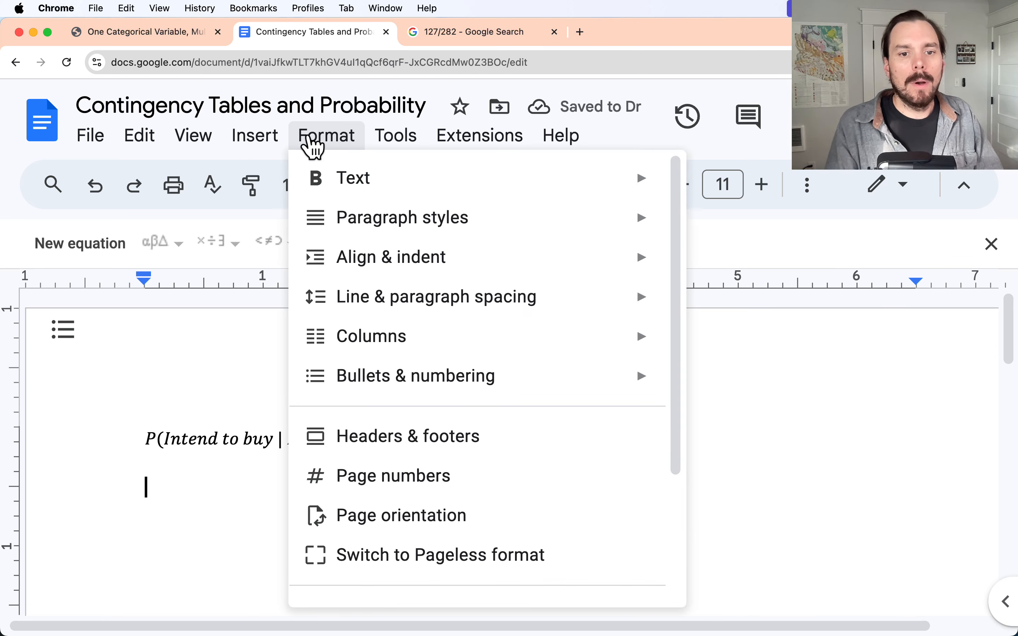
pyautogui.moveTo(275, 145)
pyautogui.scroll(-3, 336, 391)
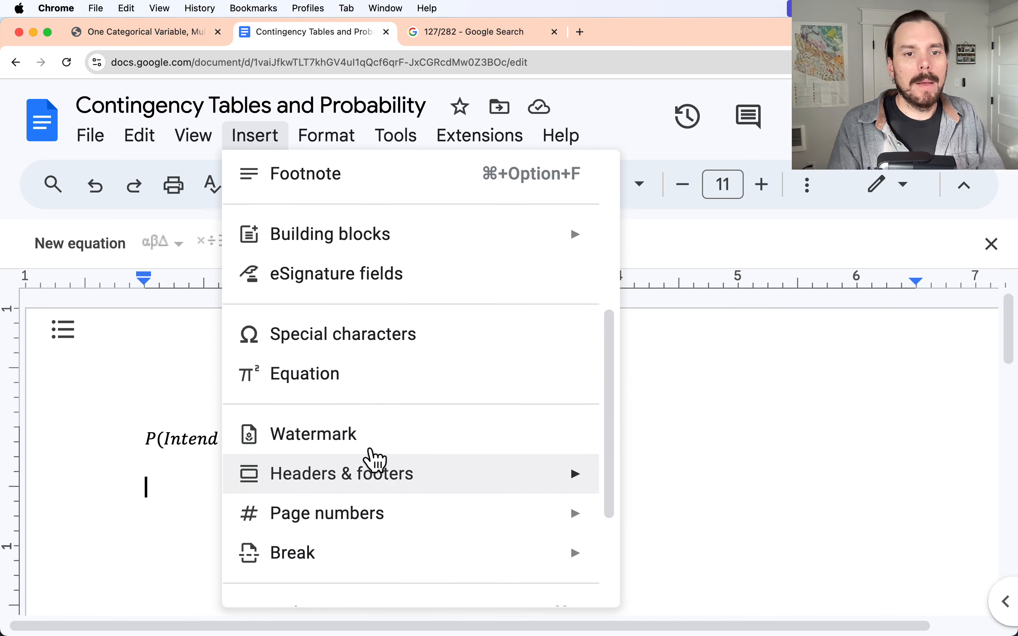
pyautogui.click(356, 374)
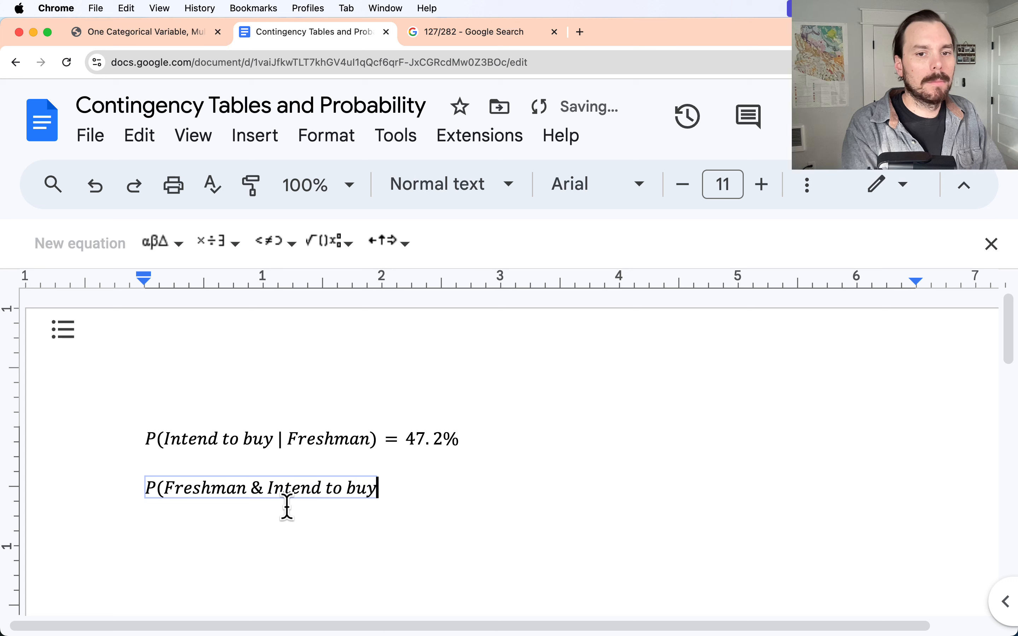
pyautogui.press('BackSpace')
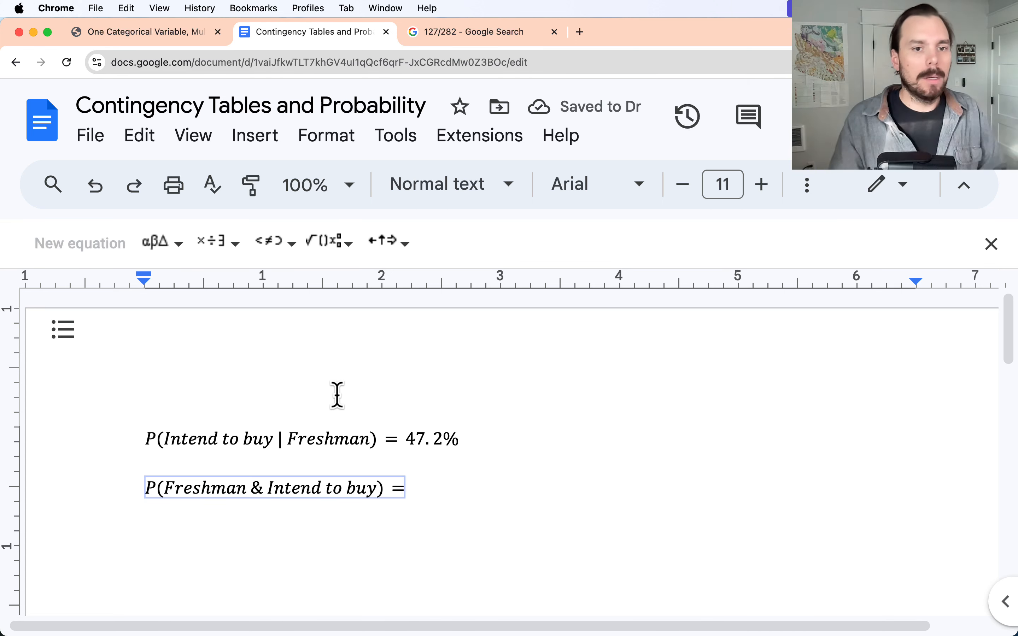
# Look up the Freshman Yes count and the grand total in the Stapplet summary table
pyautogui.click(141, 33)
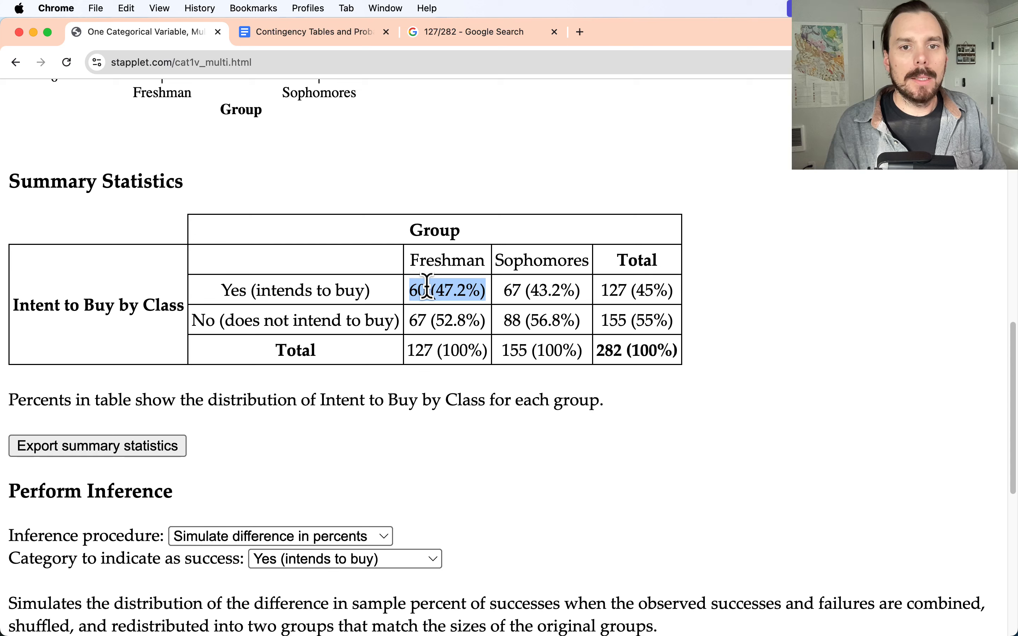
pyautogui.moveTo(429, 290); pyautogui.dragTo(412, 290)
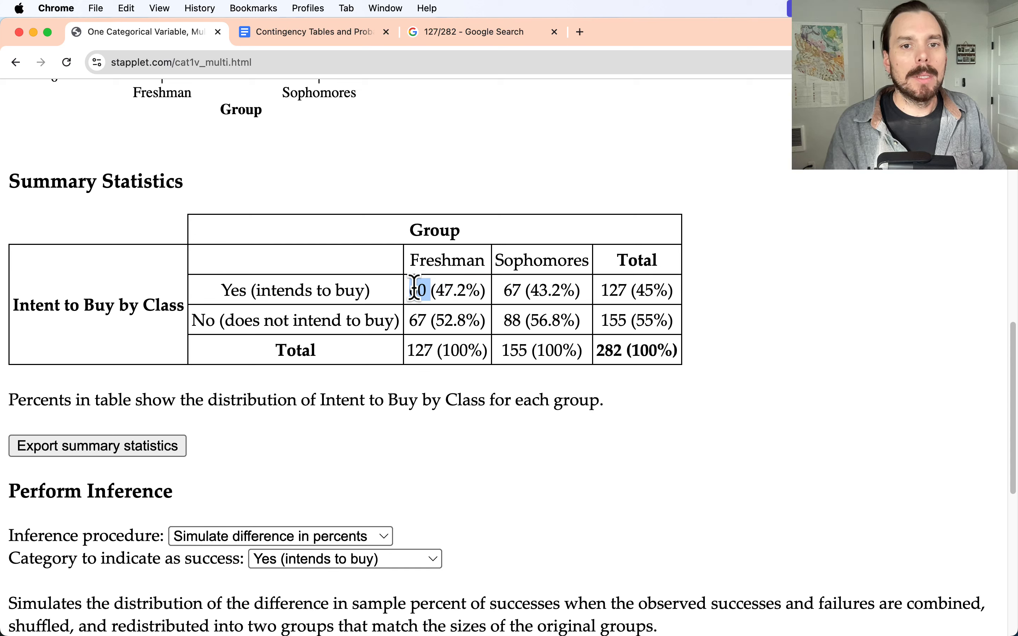
pyautogui.doubleClick(610, 351)
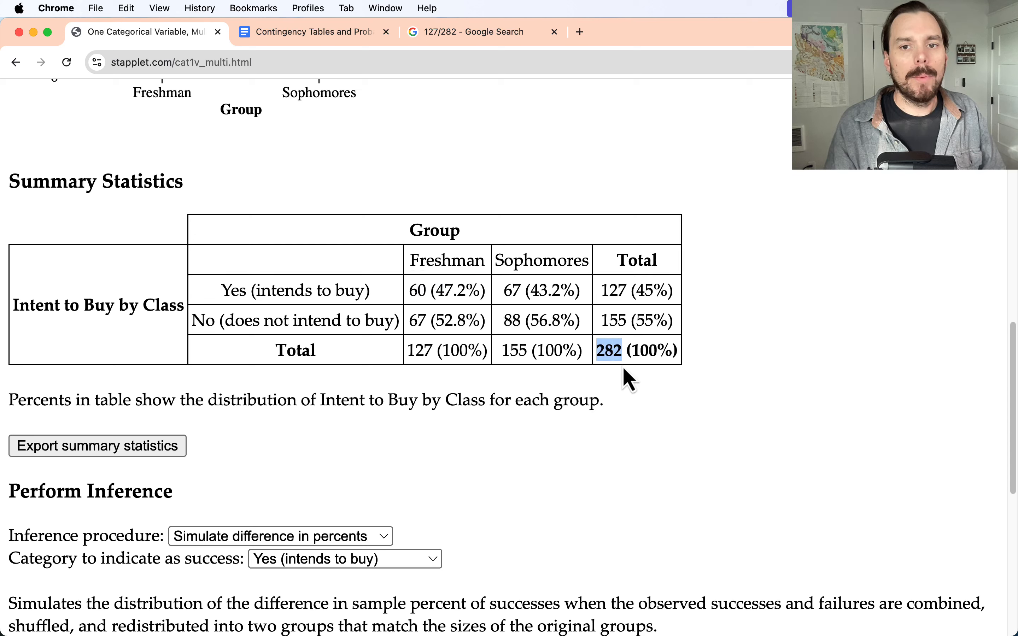
pyautogui.doubleClick(416, 290)
pyautogui.doubleClick(610, 350)
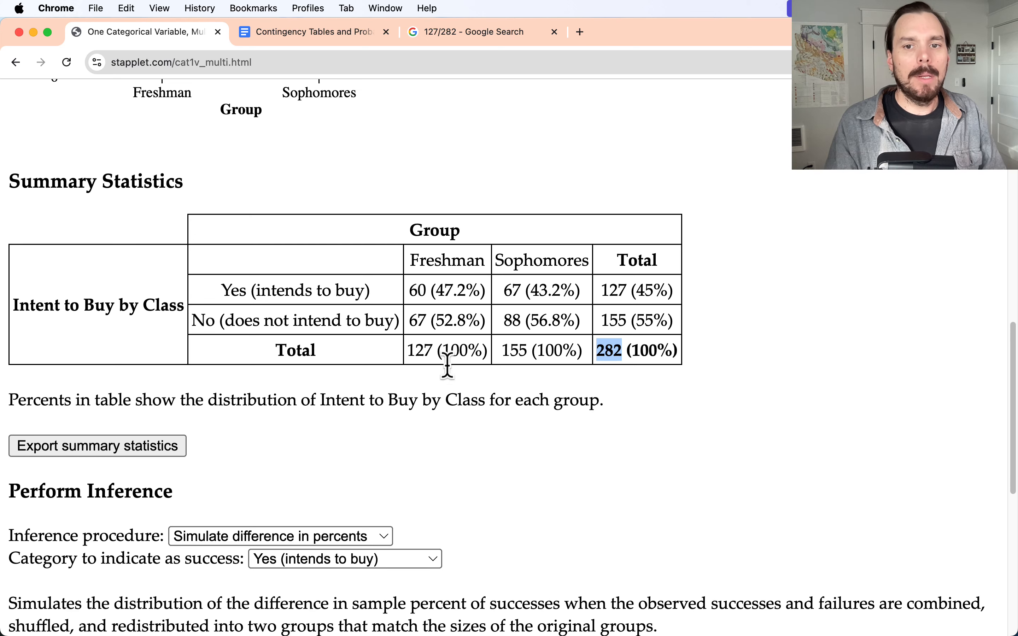
# Calculate 60/282 in Google Search, replacing the numerator of the earlier query
pyautogui.click(486, 37)
pyautogui.doubleClick(143, 112)
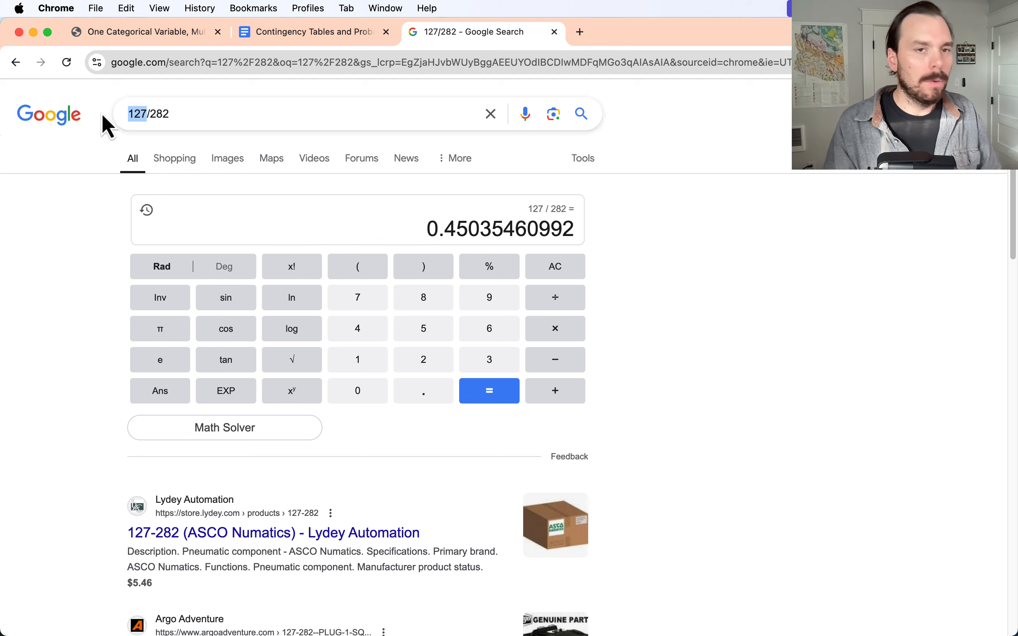
pyautogui.write('61')
pyautogui.press('BackSpace')
pyautogui.write('0')
pyautogui.press('Return')
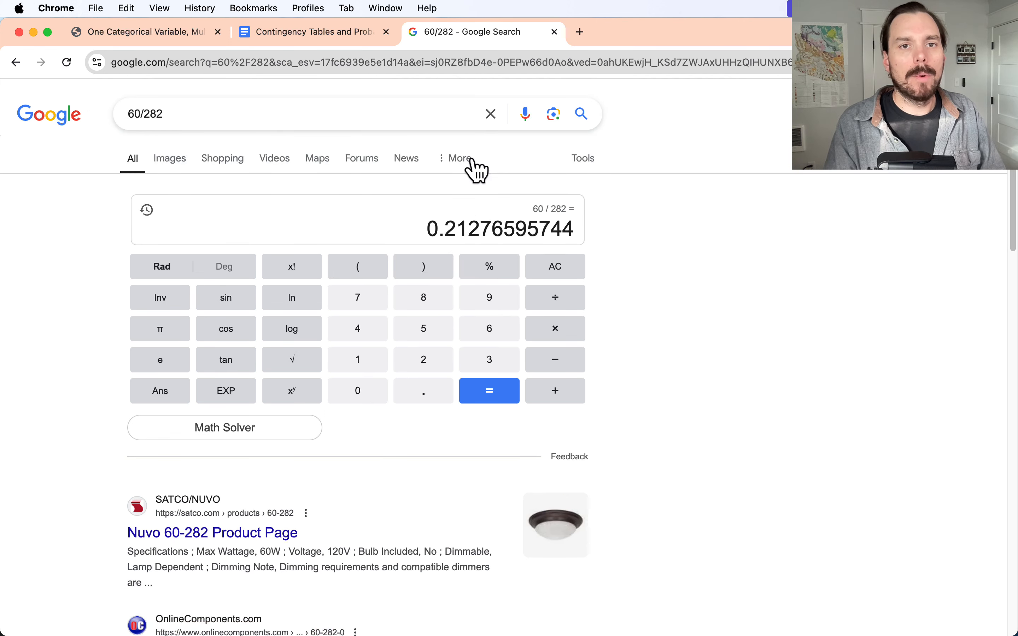
# Back in the Google Doc, complete the "P(Freshman & Intend to buy) =" equation with 21.3%
pyautogui.click(270, 38)
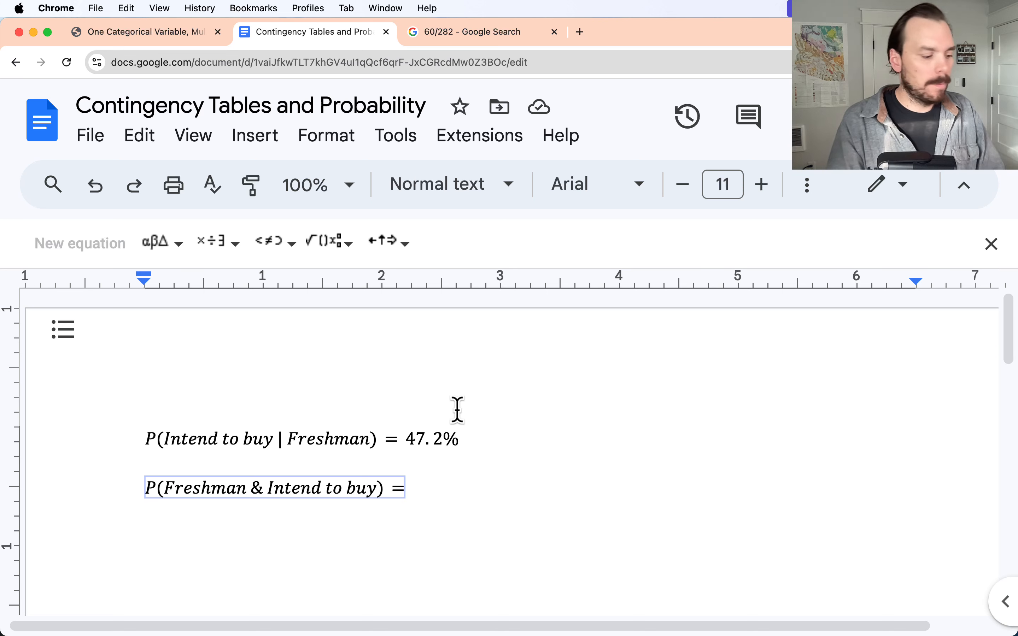
pyautogui.write('21.3')
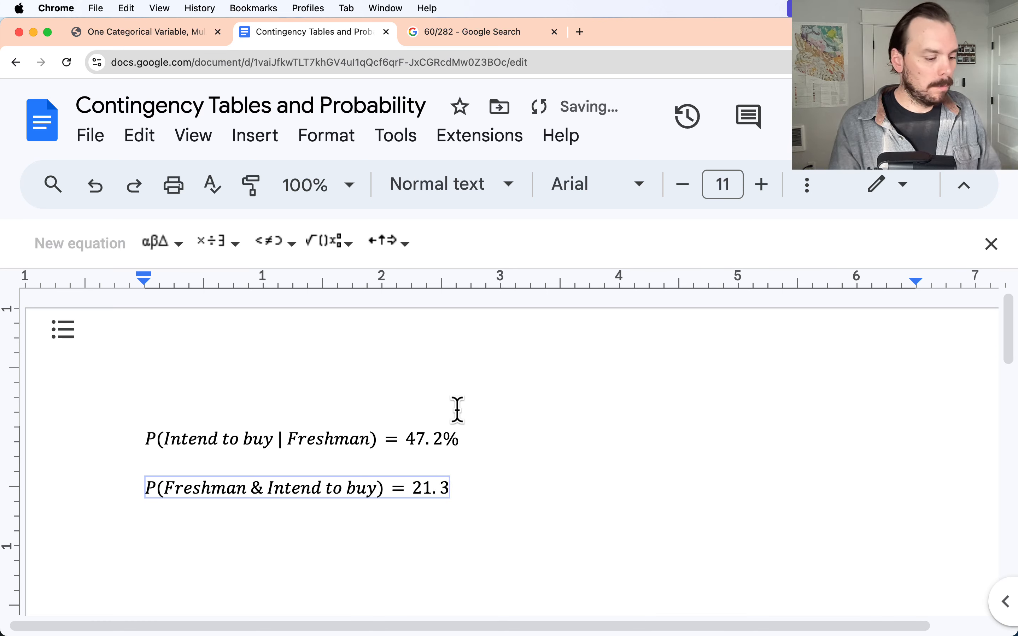
pyautogui.write('%')
pyautogui.click(507, 488)
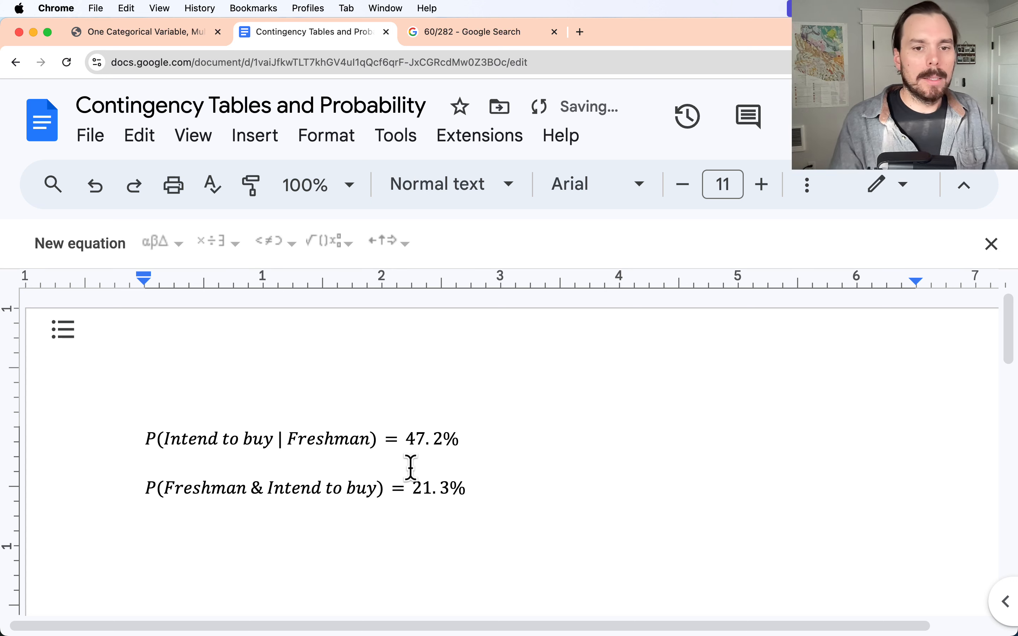
# Copy the "P(Freshman & Intend to buy)" part of the second equation onto a new line below it
pyautogui.moveTo(386, 486); pyautogui.dragTo(129, 488)
pyautogui.click(265, 491)
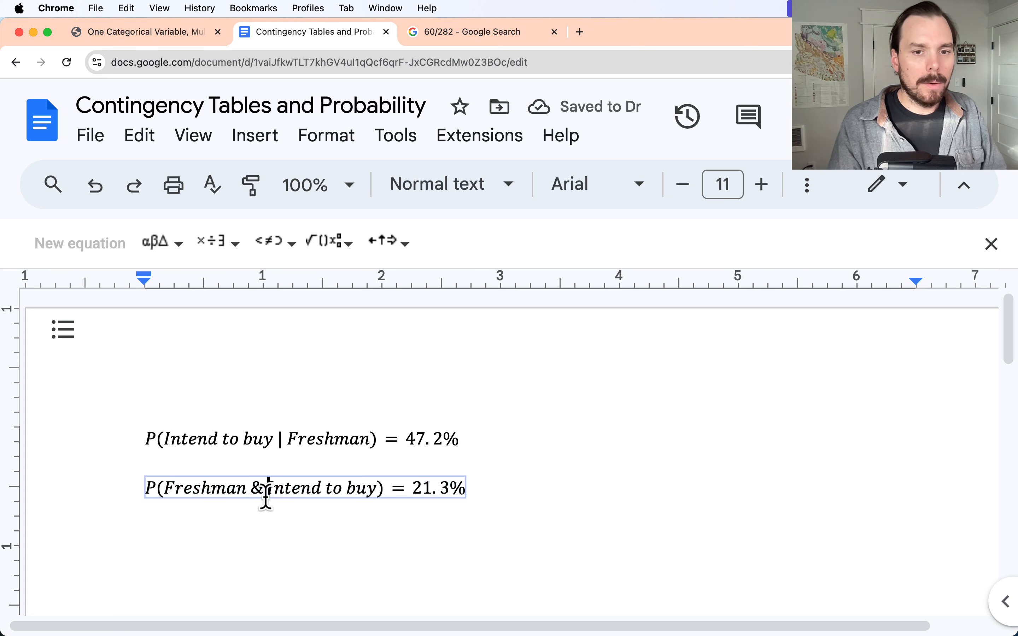
pyautogui.moveTo(386, 486); pyautogui.dragTo(143, 486)
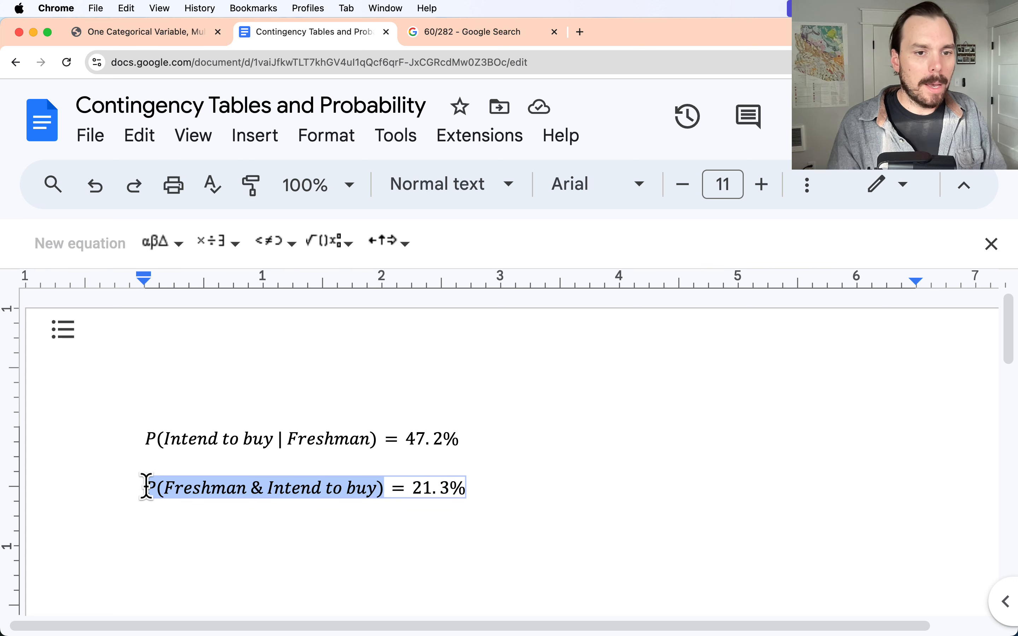
pyautogui.press('super+c')
pyautogui.press('super+Right')
pyautogui.press('Return')
pyautogui.press('super+v')
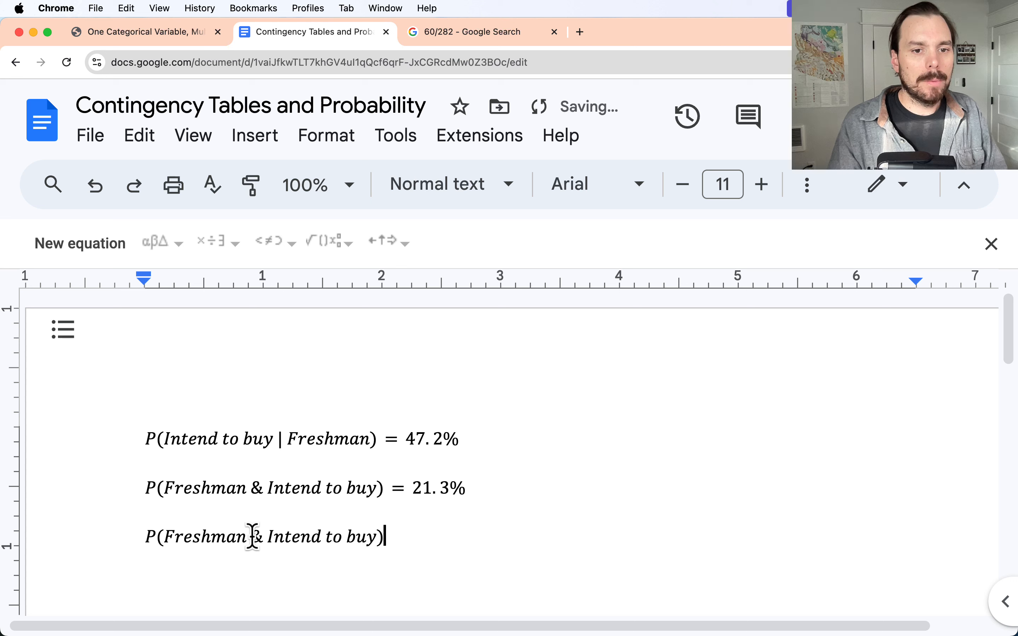
# In the copied expression, replace "&" with "OR" and append an equals sign after the closing parenthesis
pyautogui.click(257, 536)
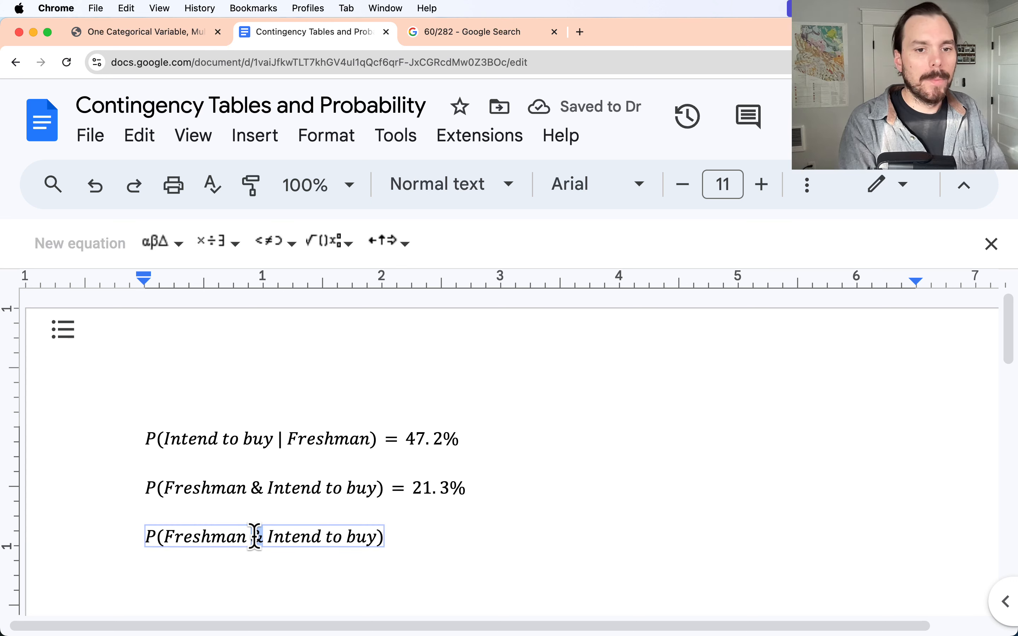
pyautogui.write('OR')
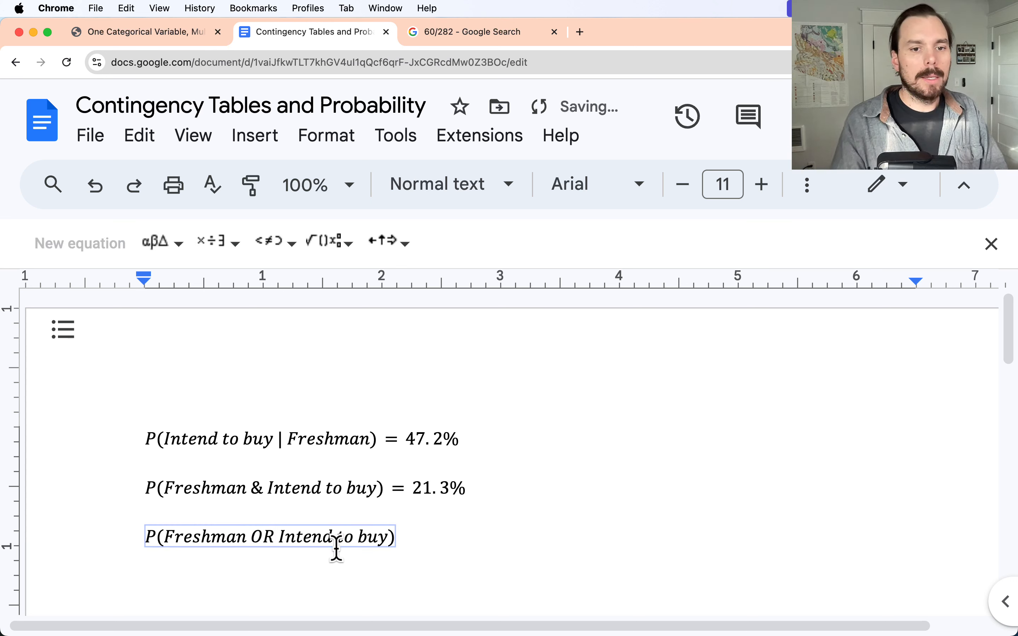
pyautogui.click(394, 537)
pyautogui.write('=')
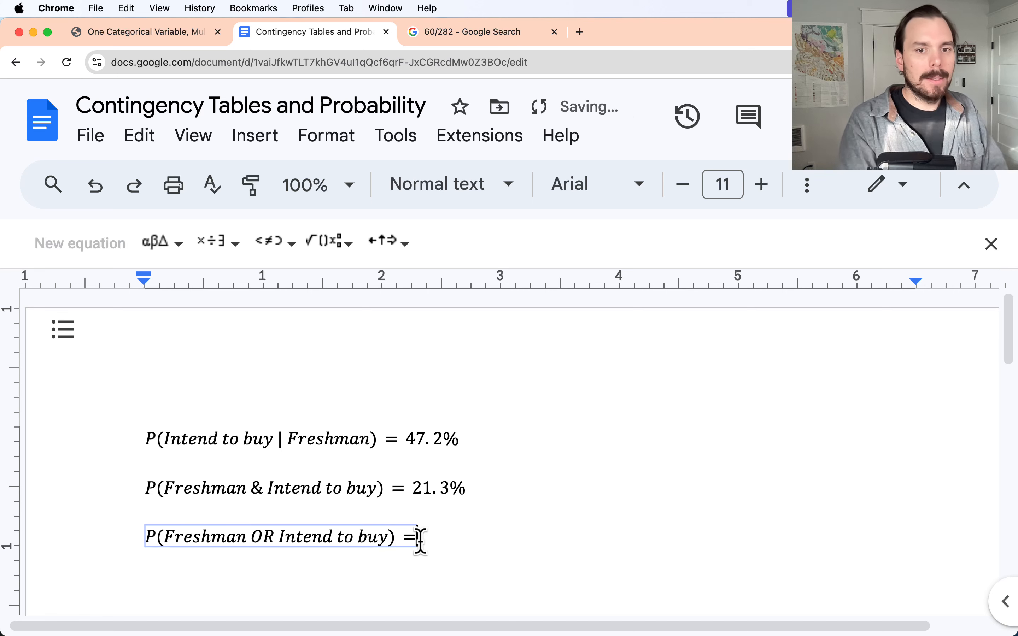
# In the Stapplet summary table, look up the counts in the Yes row and the Freshman No cell
pyautogui.click(159, 34)
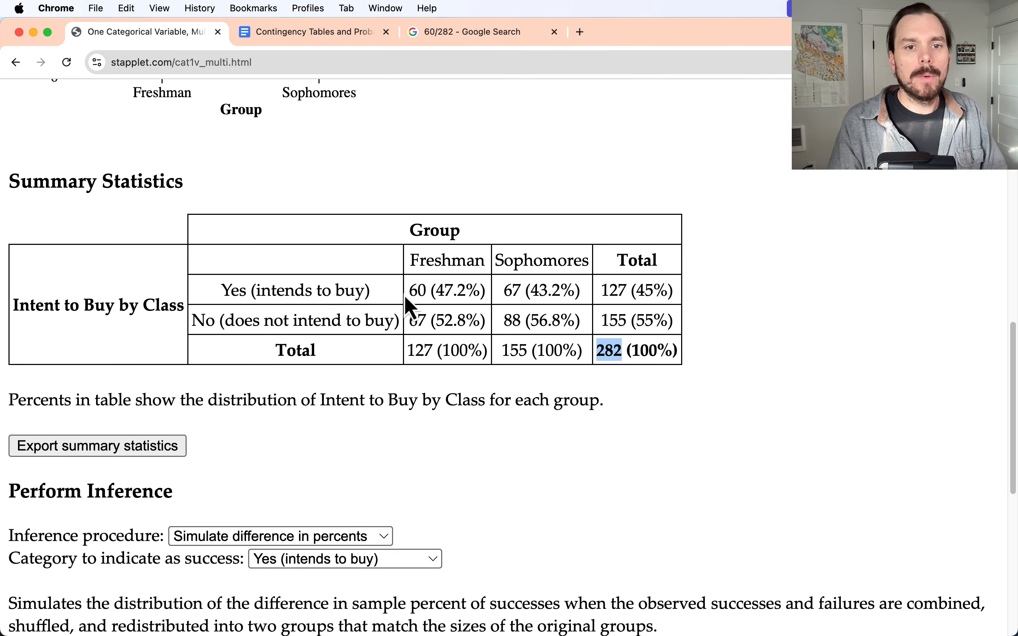
pyautogui.moveTo(228, 291); pyautogui.dragTo(673, 291)
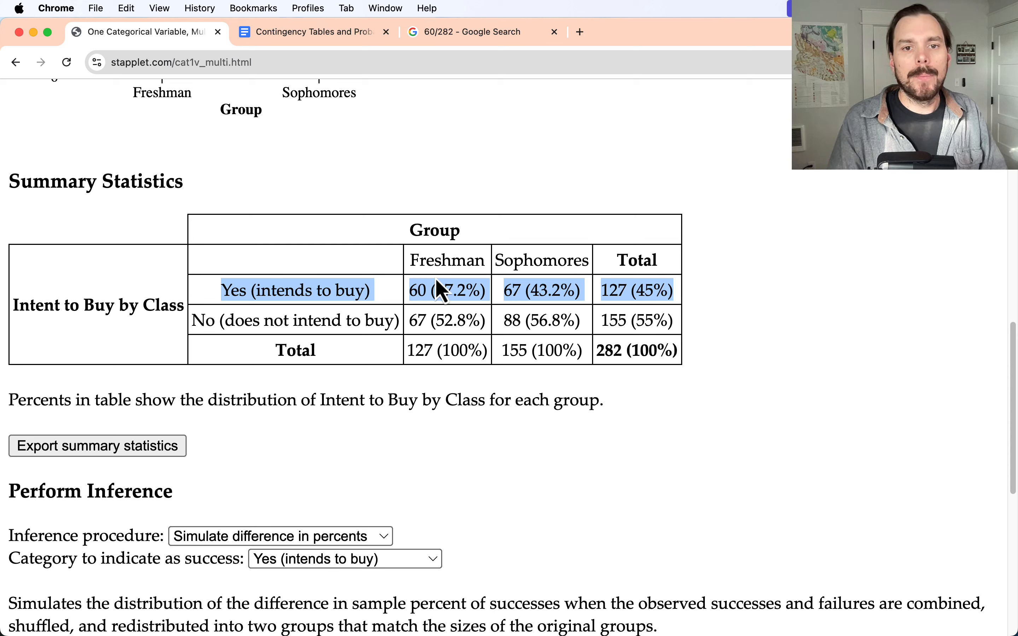
pyautogui.moveTo(430, 290); pyautogui.dragTo(411, 293)
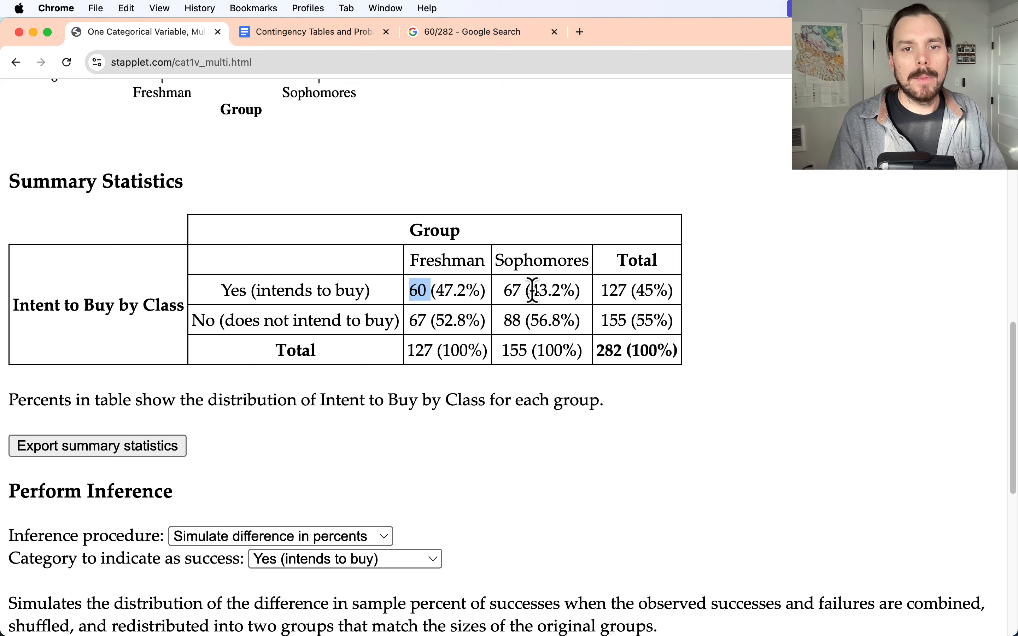
pyautogui.moveTo(523, 290); pyautogui.dragTo(503, 291)
pyautogui.moveTo(425, 320); pyautogui.dragTo(410, 321)
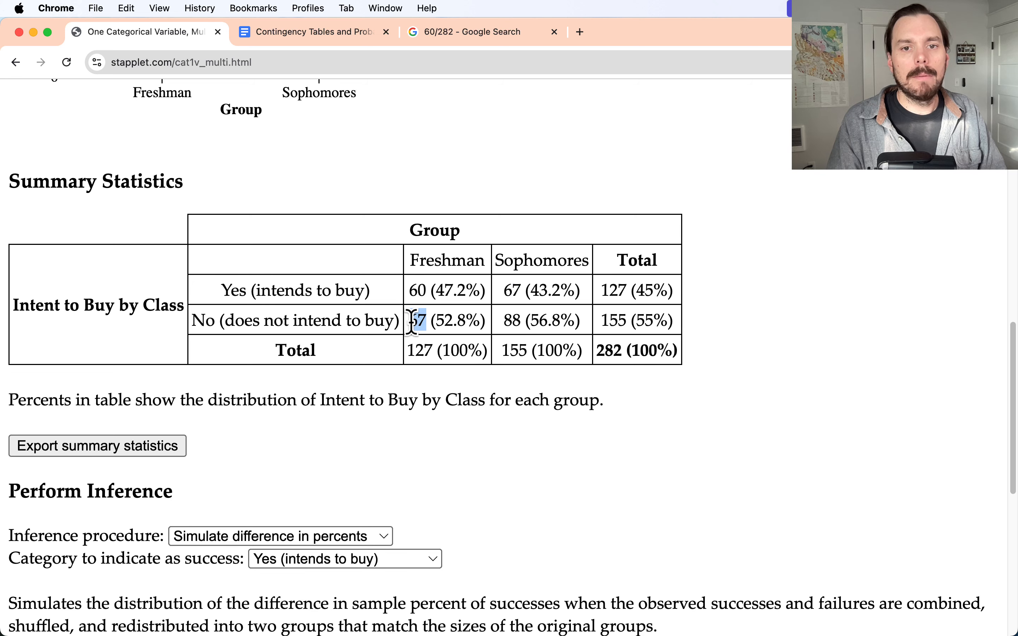
pyautogui.moveTo(629, 289); pyautogui.dragTo(602, 290)
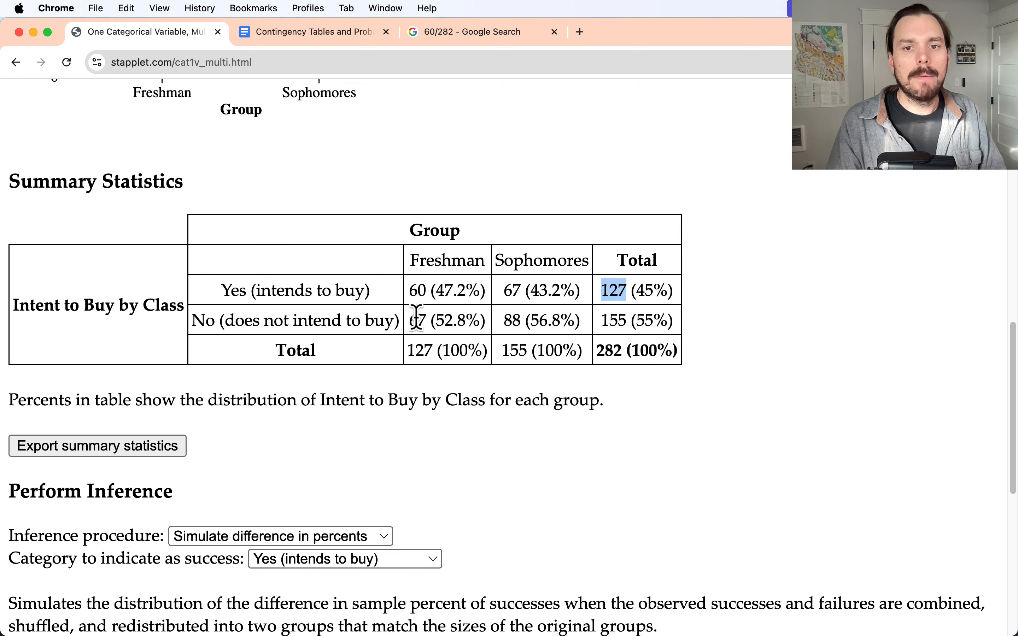
pyautogui.moveTo(412, 319); pyautogui.dragTo(423, 320)
# Calculate (127+67)/282 in Google Search, replacing the numerator of the earlier query
pyautogui.click(478, 40)
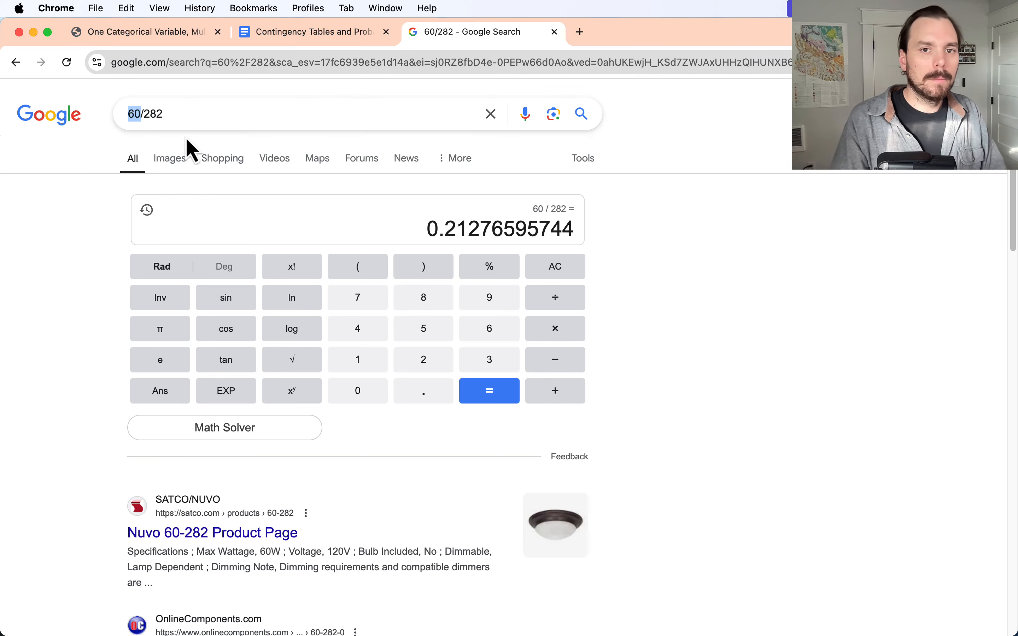
pyautogui.write('(127+')
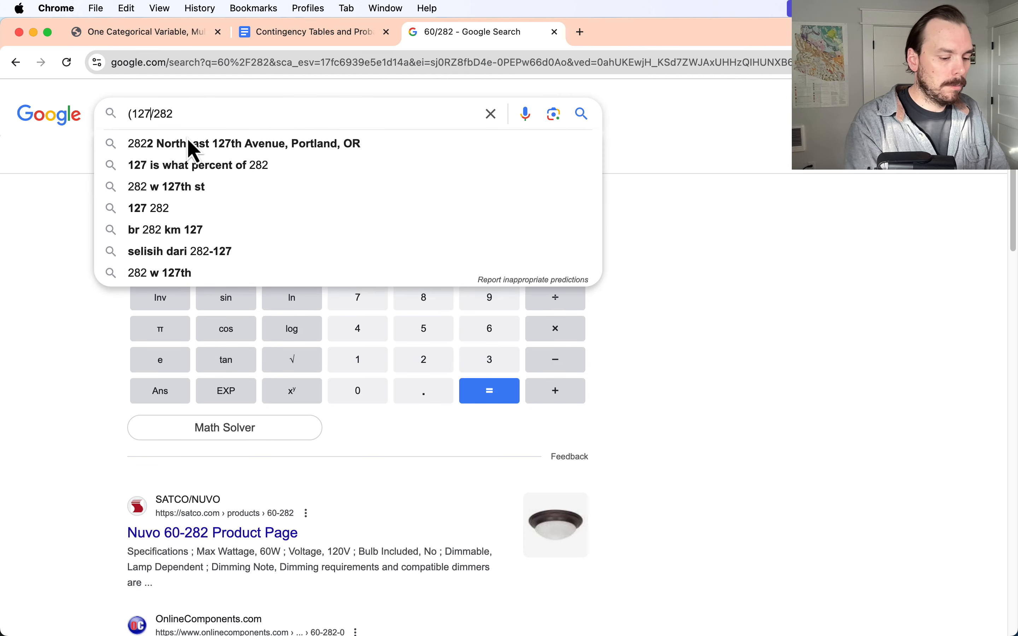
pyautogui.write('67')
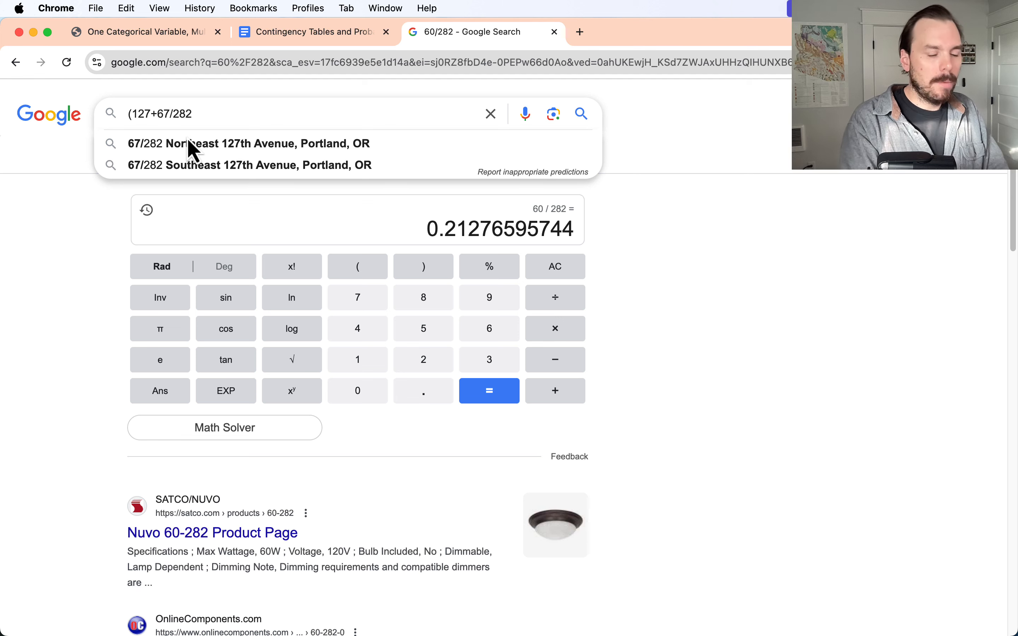
pyautogui.write(')')
pyautogui.press('Return')
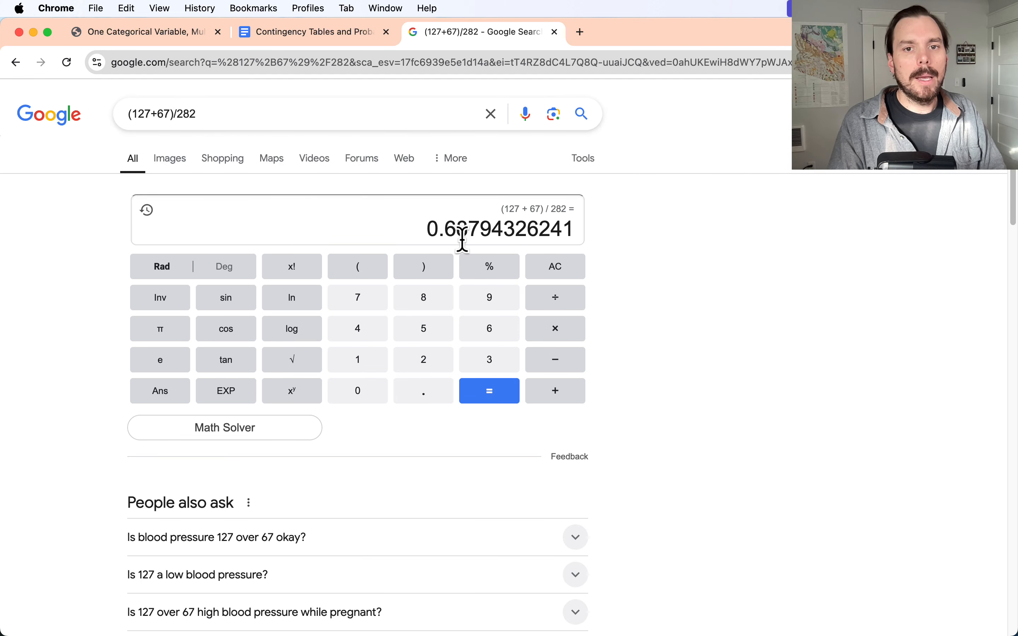
# Back in the Google Doc, complete the "P(Freshman OR Intend to buy) =" equation with 68.8%
pyautogui.click(286, 33)
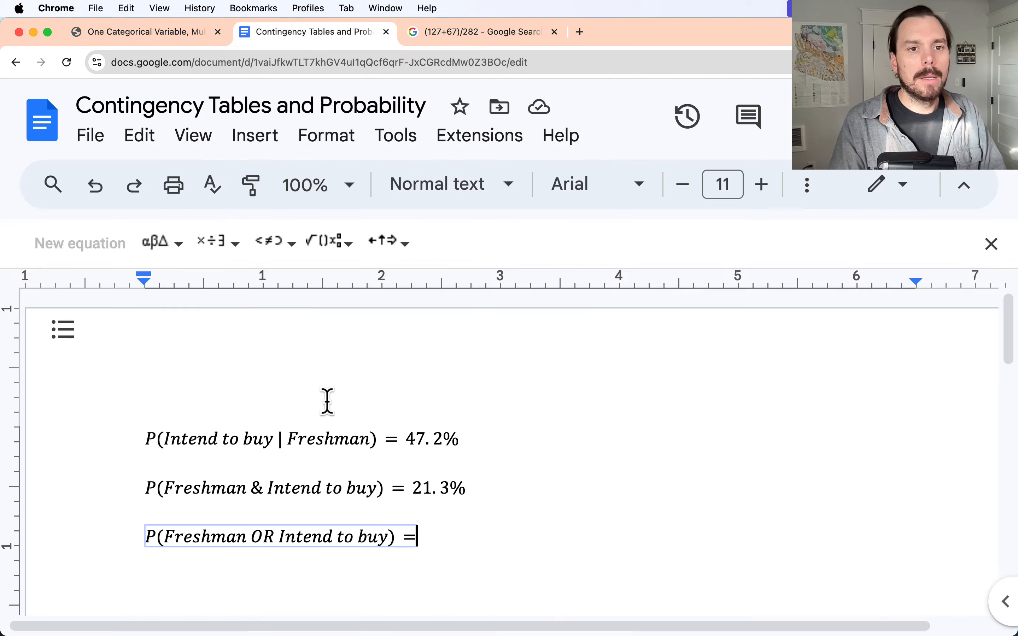
pyautogui.write('689')
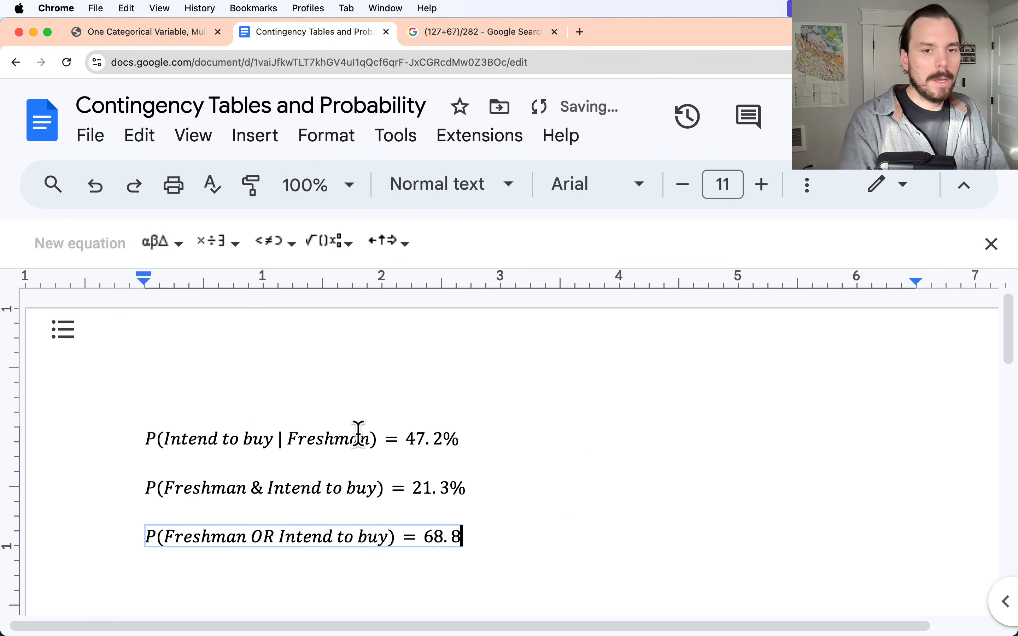
pyautogui.write('%')
pyautogui.click(550, 487)
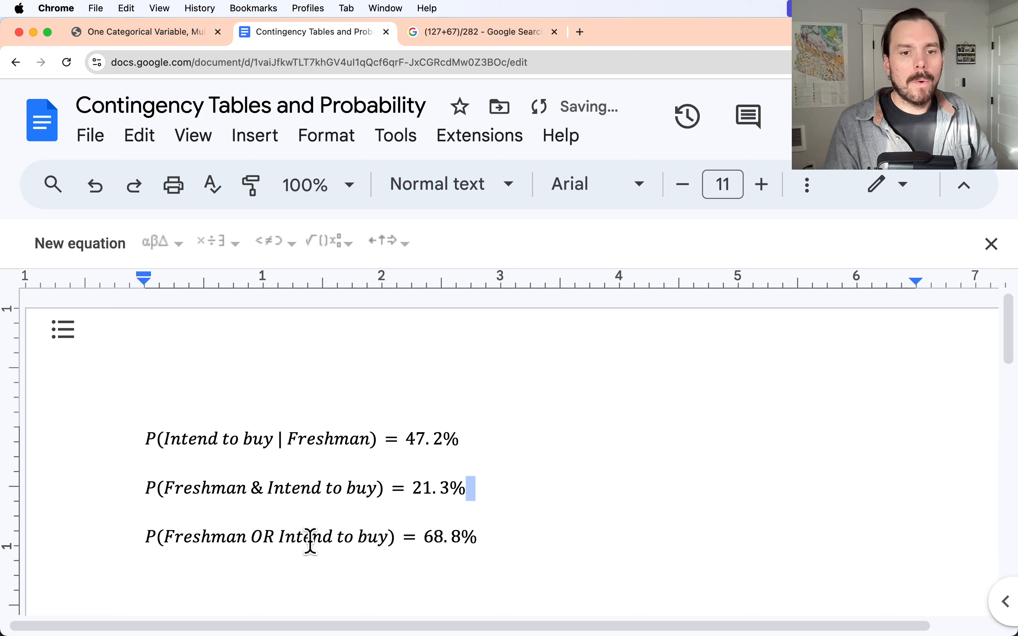
# Compare the OR, & and conditional notation across the three probability equations, highlighting the parts being examined
pyautogui.doubleClick(271, 535)
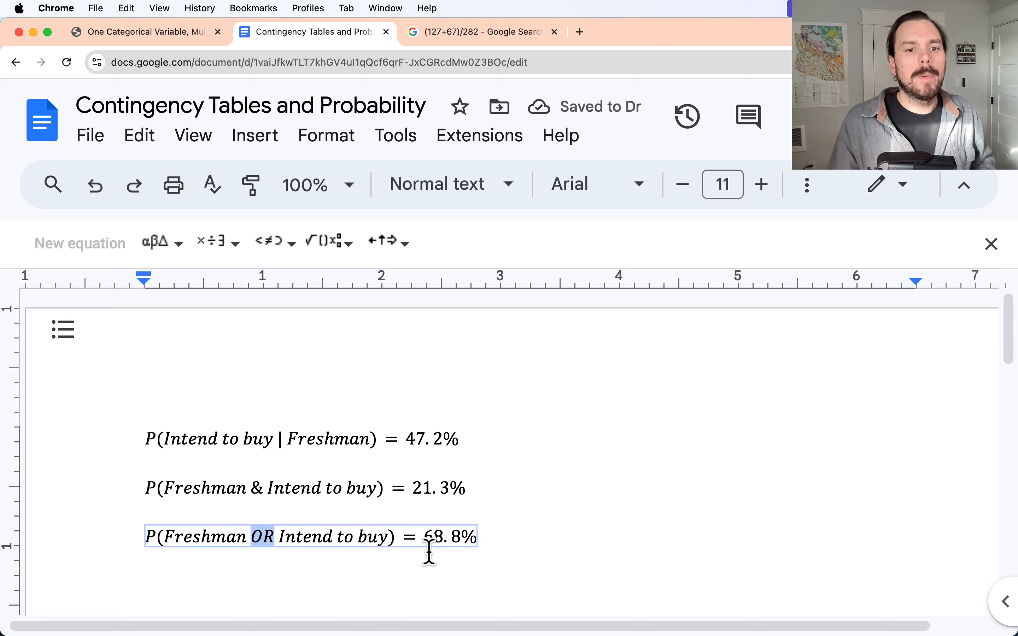
pyautogui.moveTo(267, 490); pyautogui.dragTo(259, 492)
pyautogui.moveTo(274, 542); pyautogui.dragTo(251, 540)
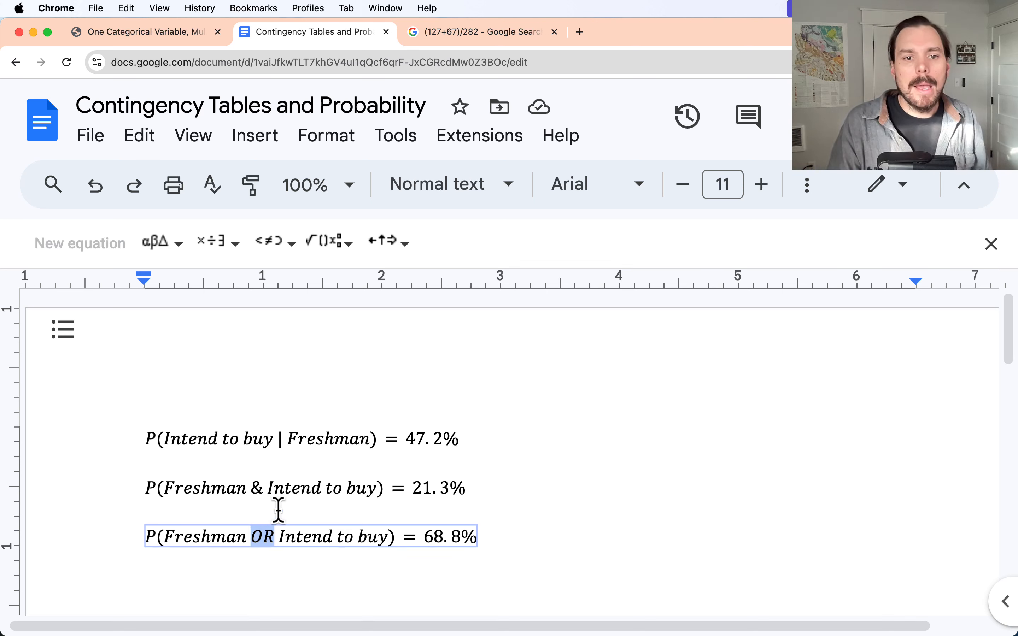
pyautogui.doubleClick(258, 489)
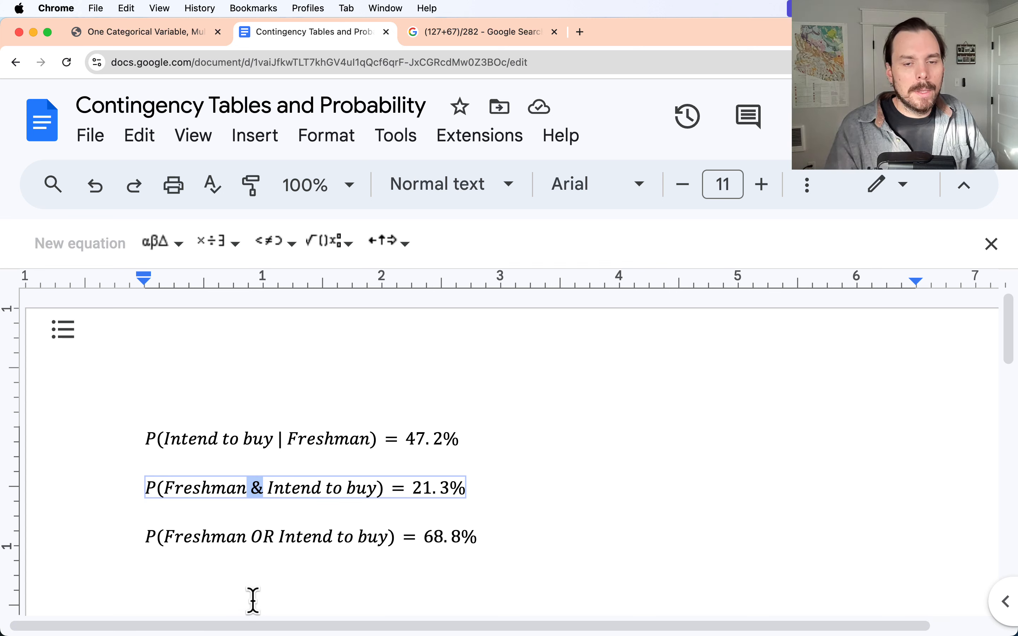
pyautogui.click(454, 434)
pyautogui.moveTo(454, 434); pyautogui.dragTo(143, 427)
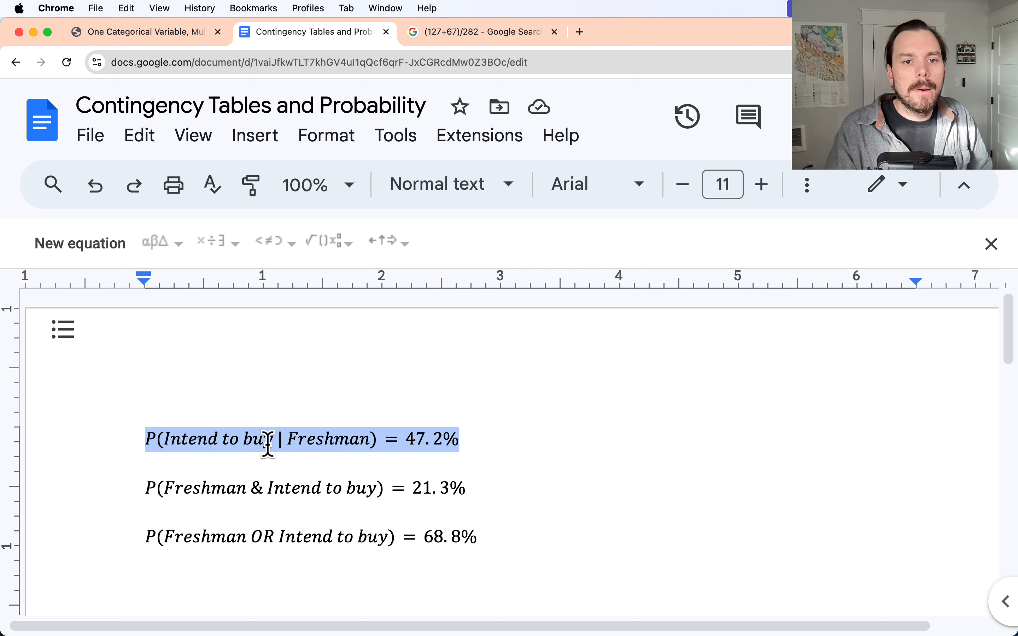
pyautogui.moveTo(270, 441); pyautogui.dragTo(152, 436)
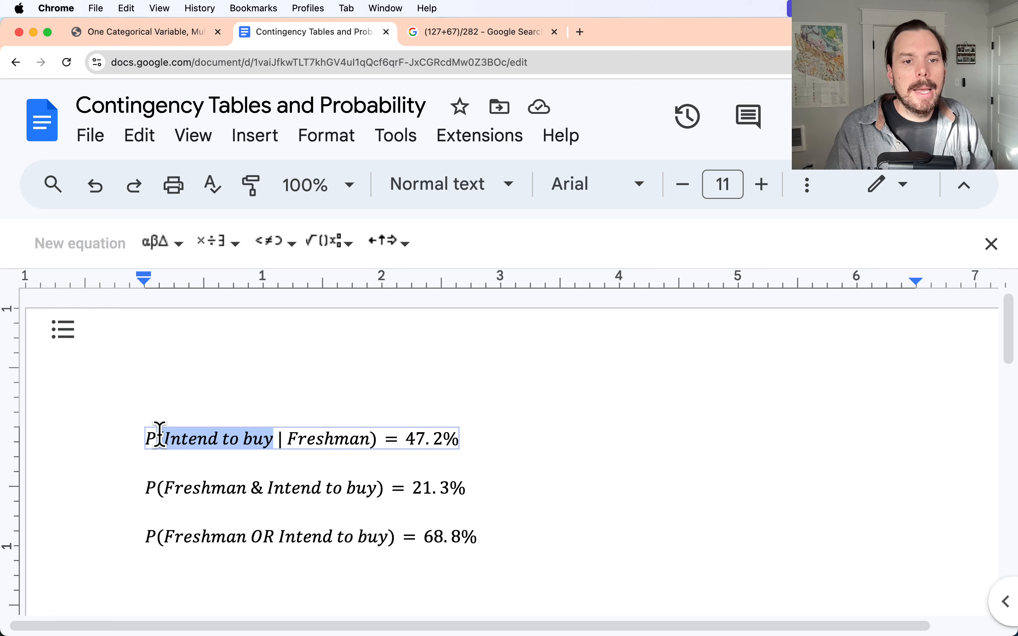
# In the Stapplet summary table, compare the Yes percentages of the Freshman and Sophomores groups
pyautogui.click(173, 33)
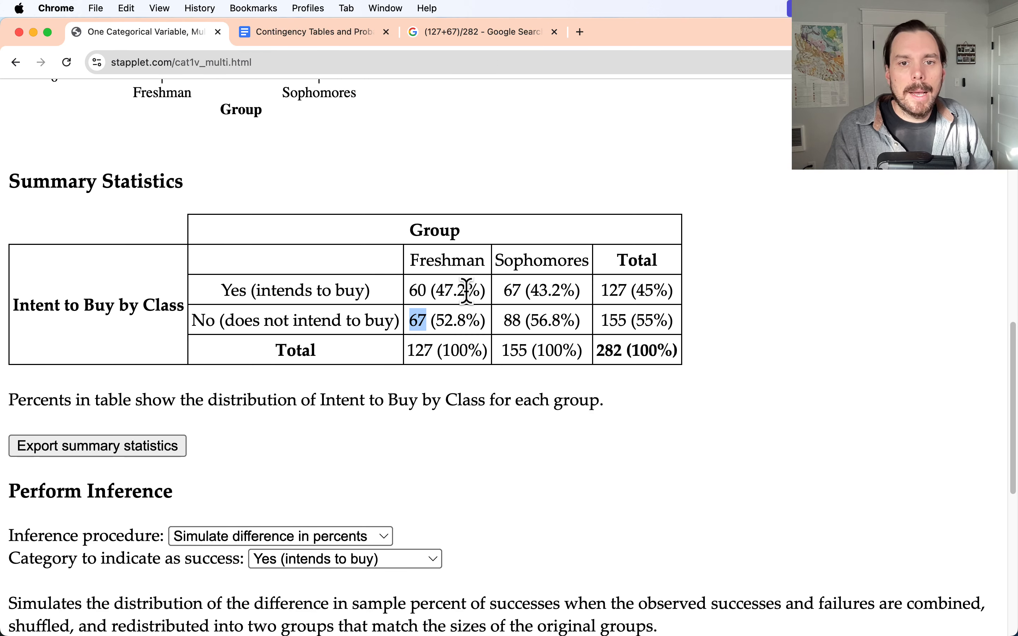
pyautogui.moveTo(478, 288); pyautogui.dragTo(442, 291)
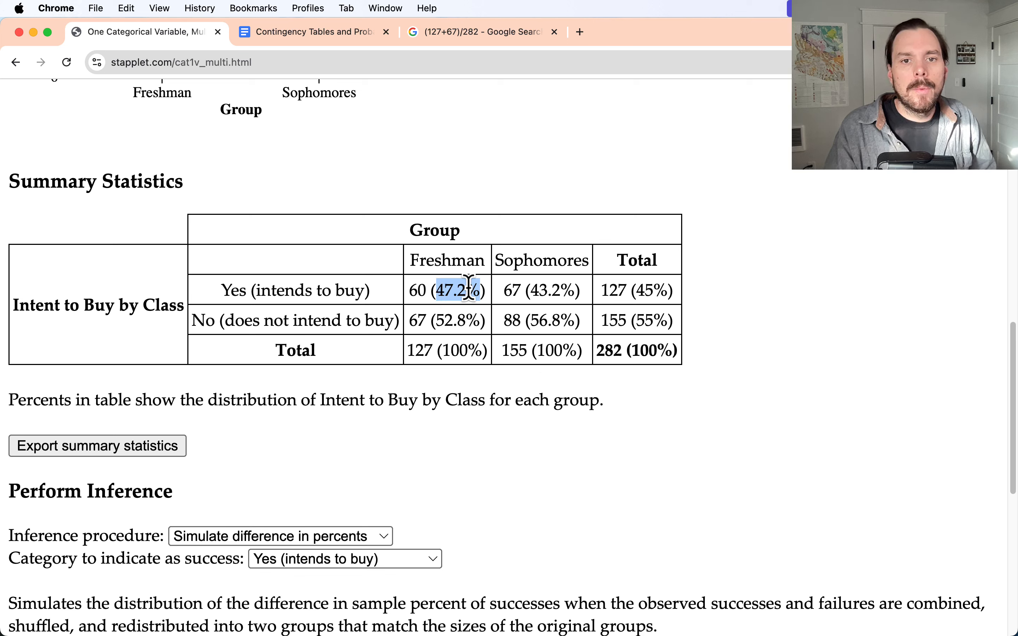
pyautogui.moveTo(575, 289); pyautogui.dragTo(536, 290)
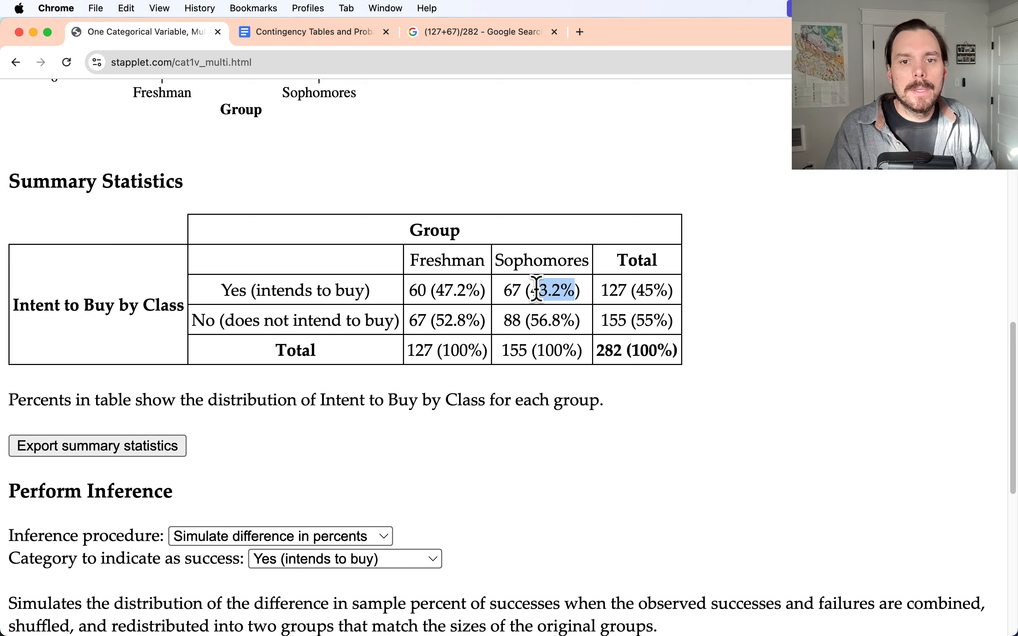